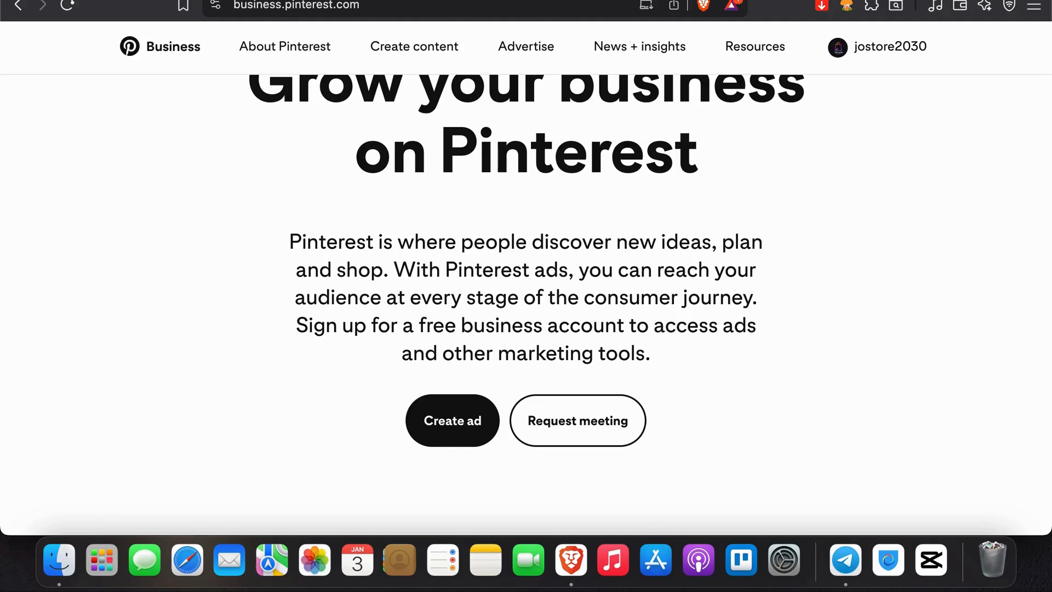
Step: Start a new automated campaign from the ad reporting page, keeping Consideration as its main objective
scroll(715, 231, down, 3)
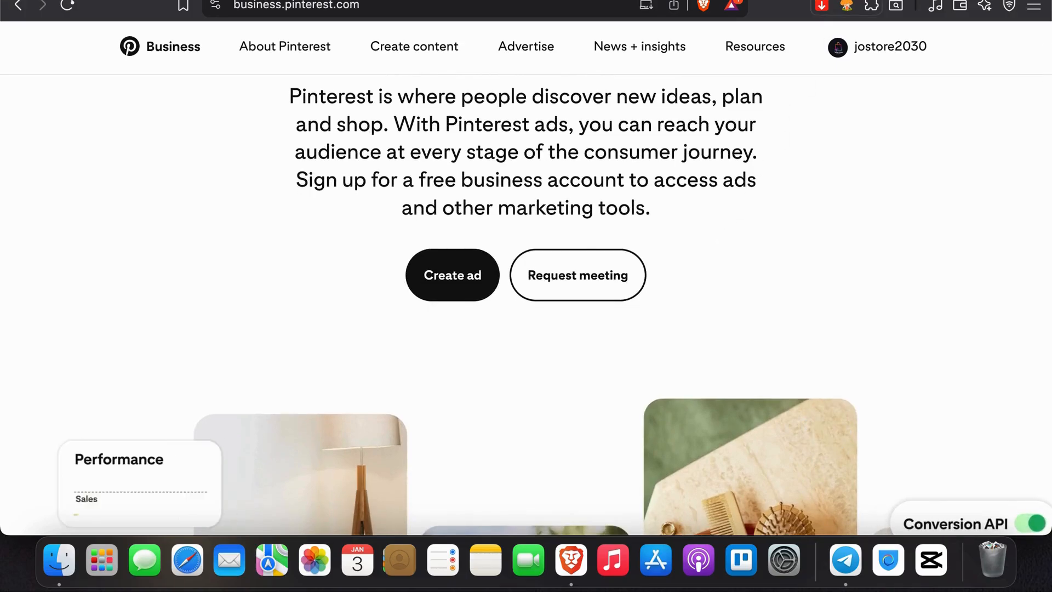
key(ctrl+Tab)
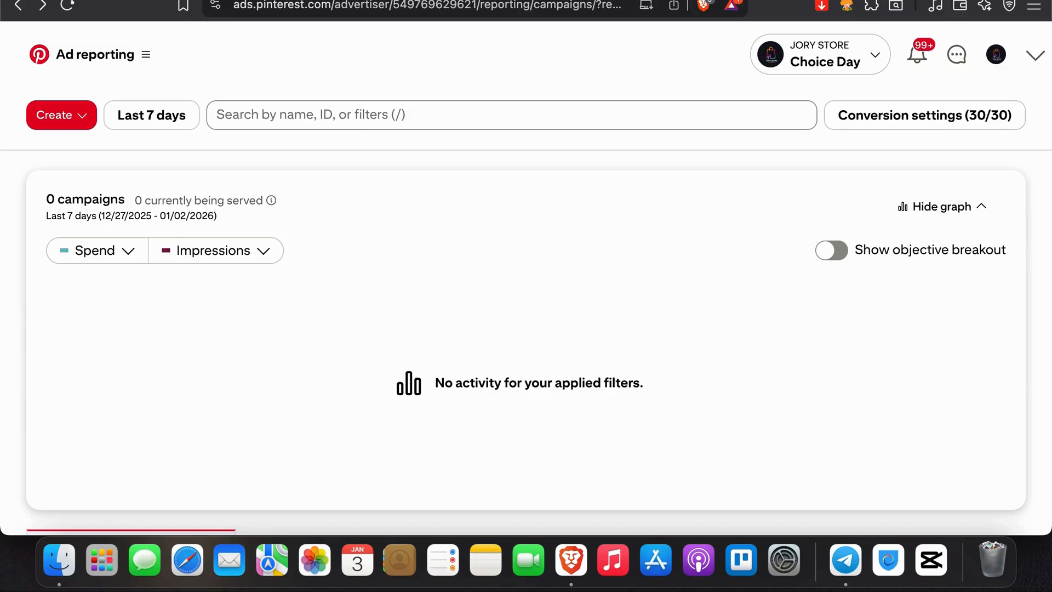
click(66, 118)
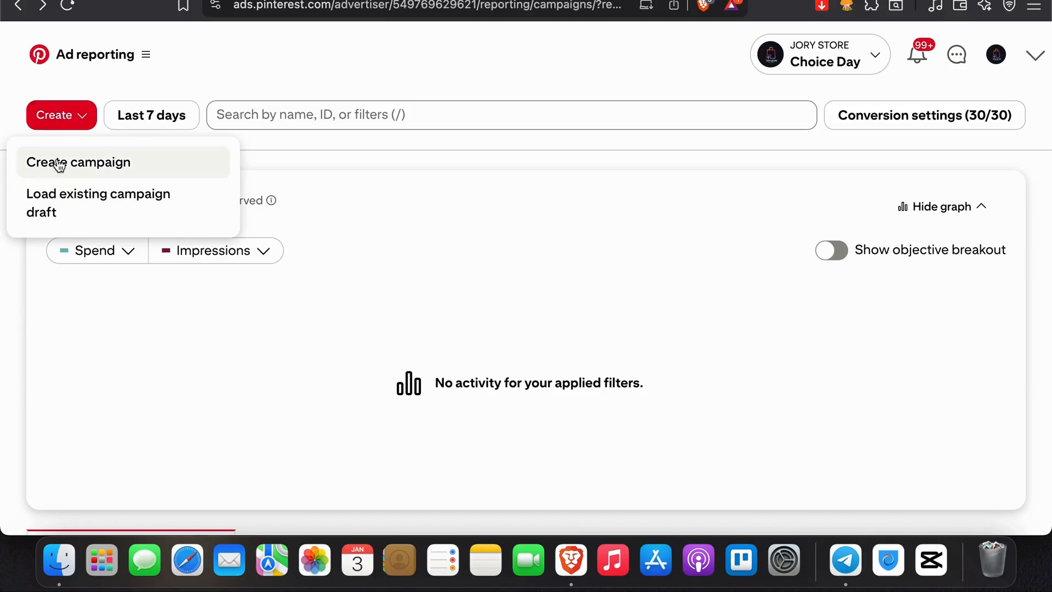
click(92, 166)
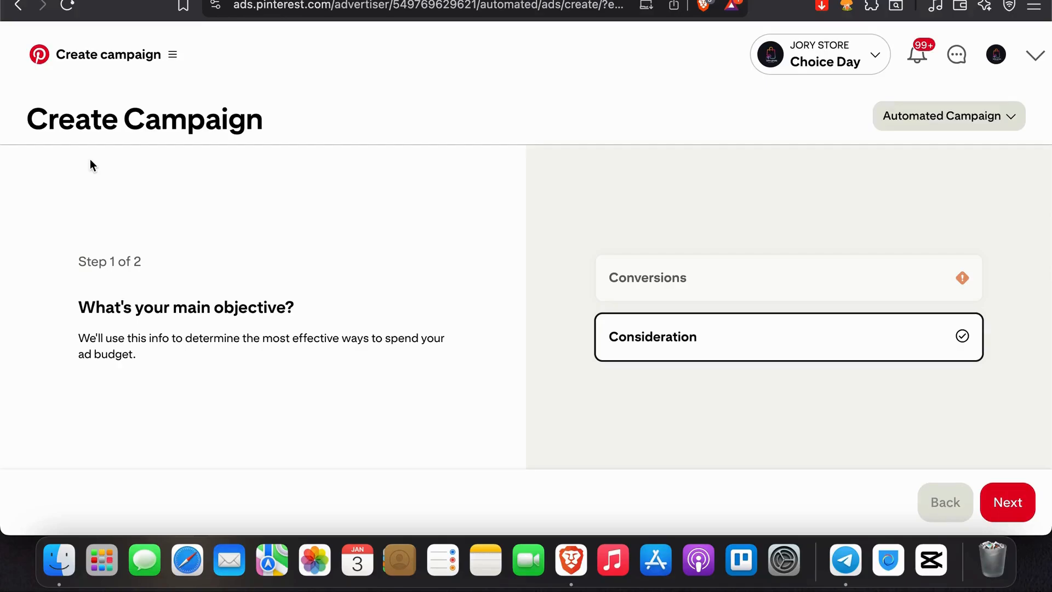
mouse_move(705, 339)
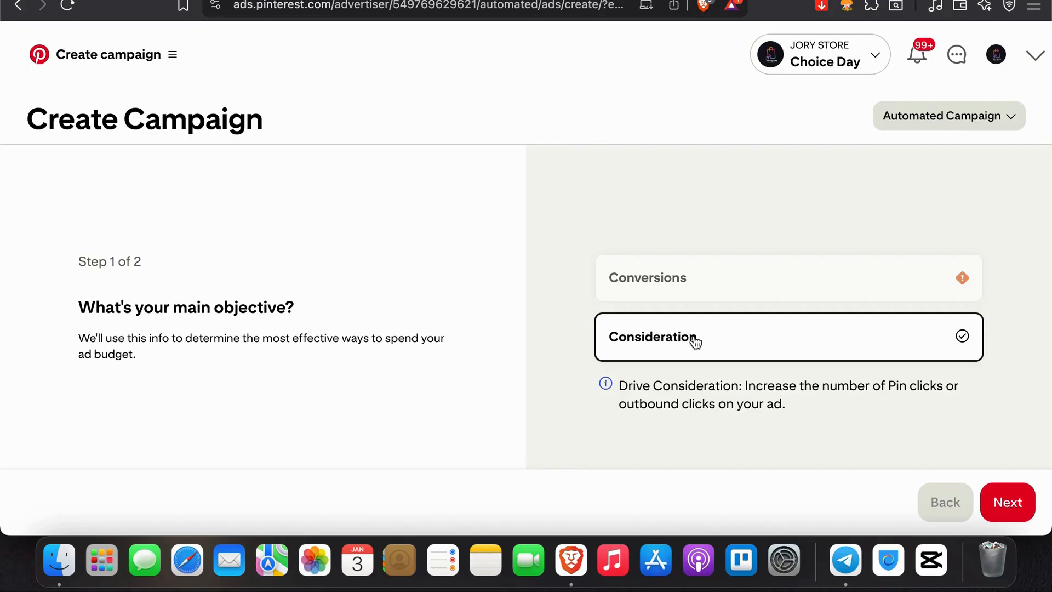
click(1017, 513)
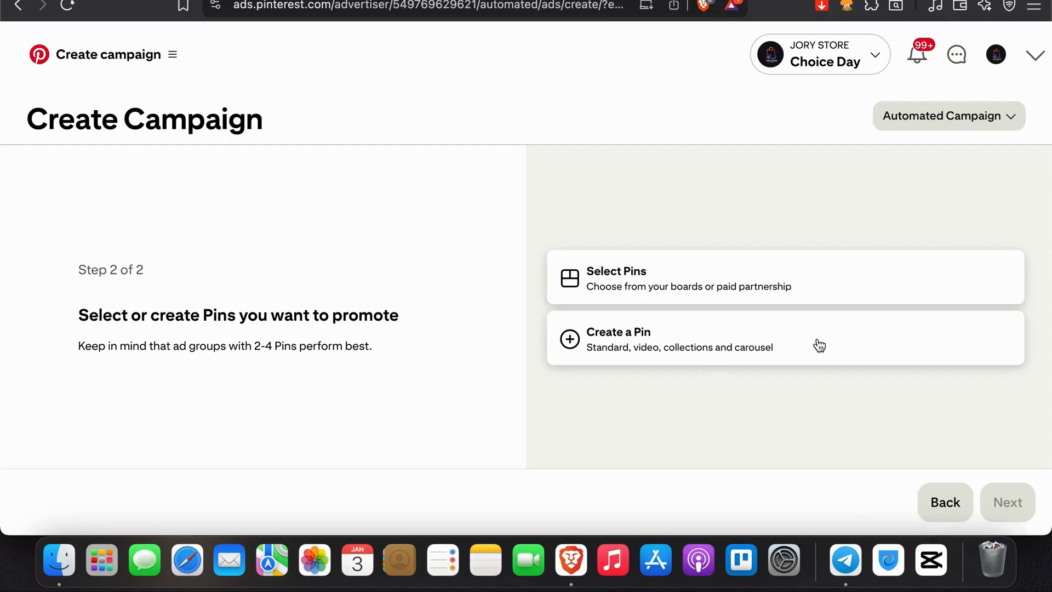
Step: Examine the Pin builder's upload area, title, description, destination link and board choices, and leave without publishing a Pin
click(657, 357)
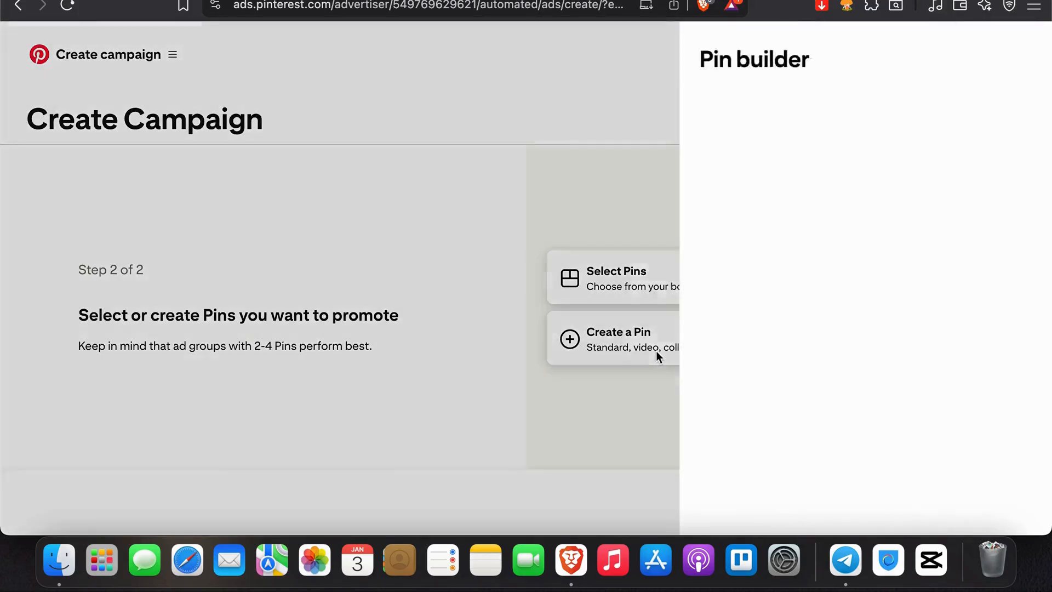
scroll(656, 350, down, 2)
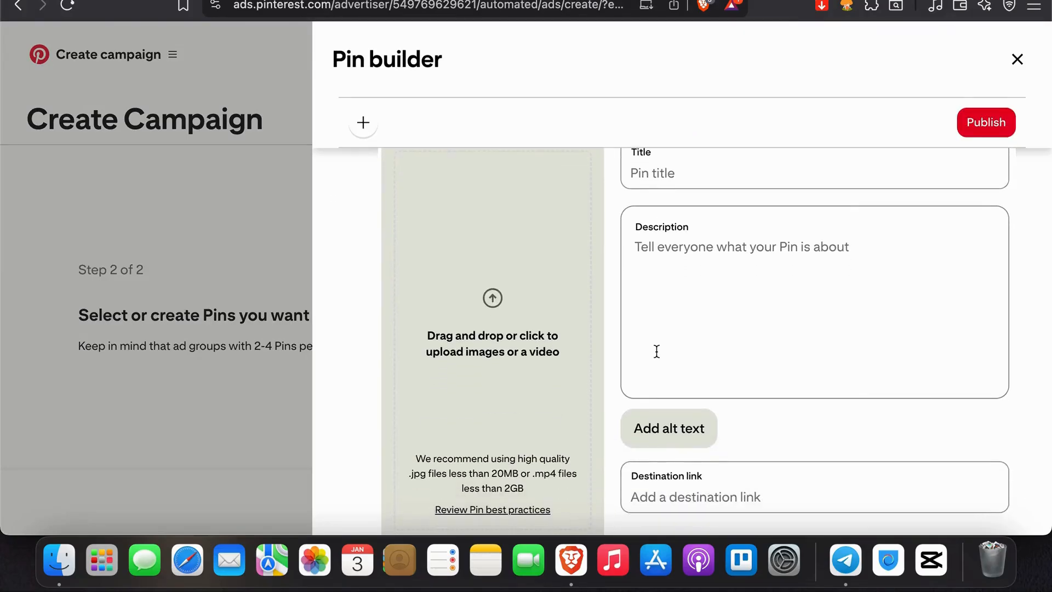
scroll(656, 350, up, 1)
scroll(656, 350, down, 4)
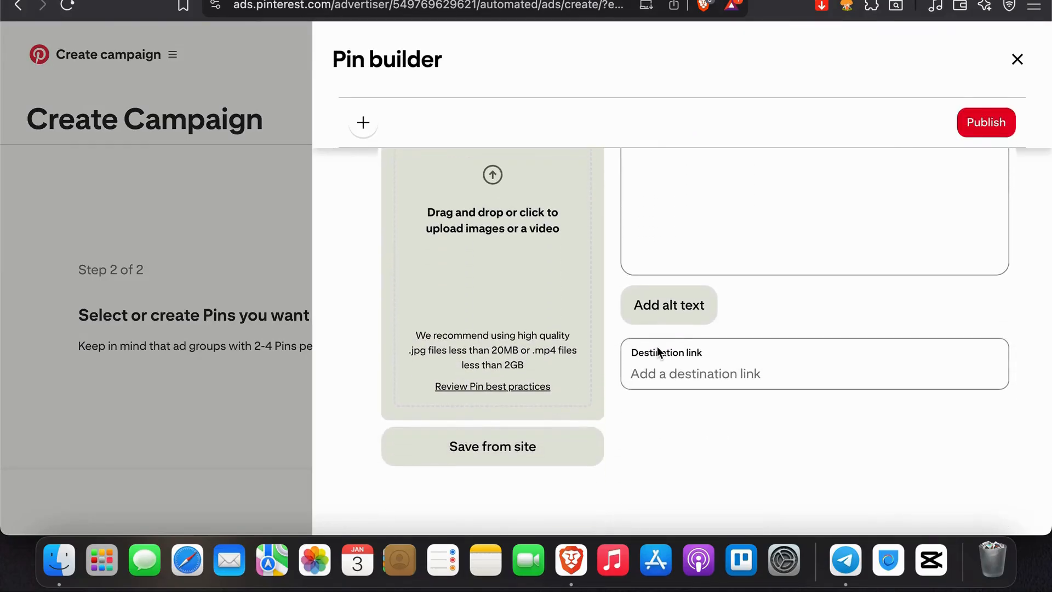
scroll(656, 350, up, 3)
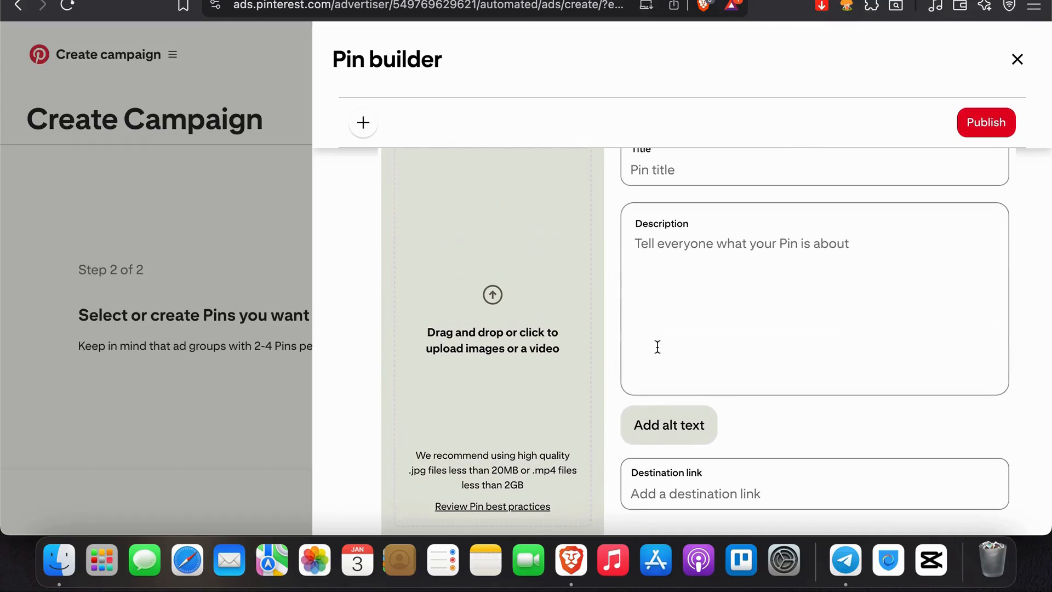
scroll(766, 267, up, 2)
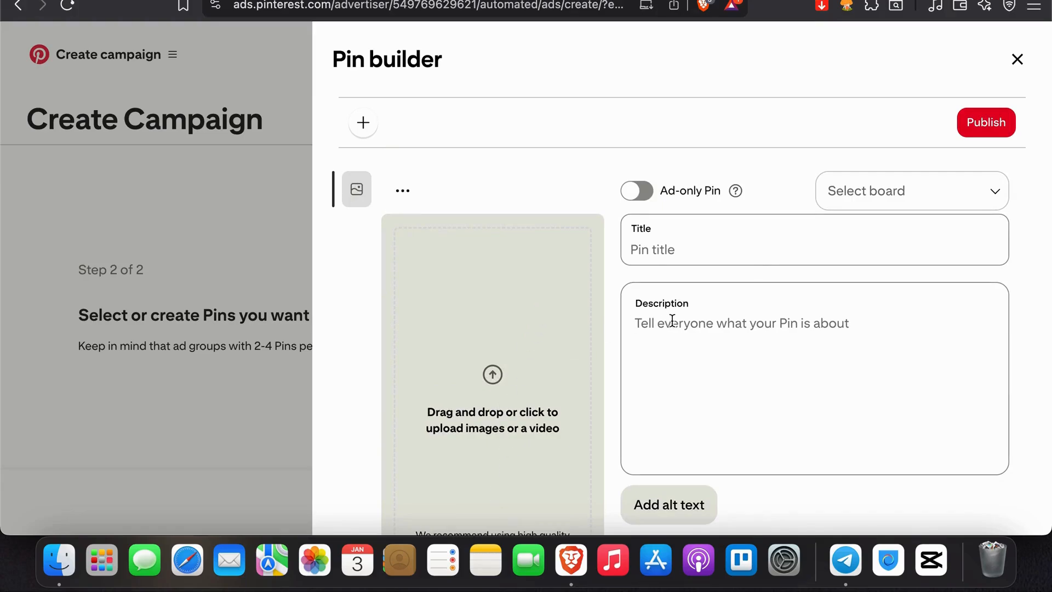
click(873, 189)
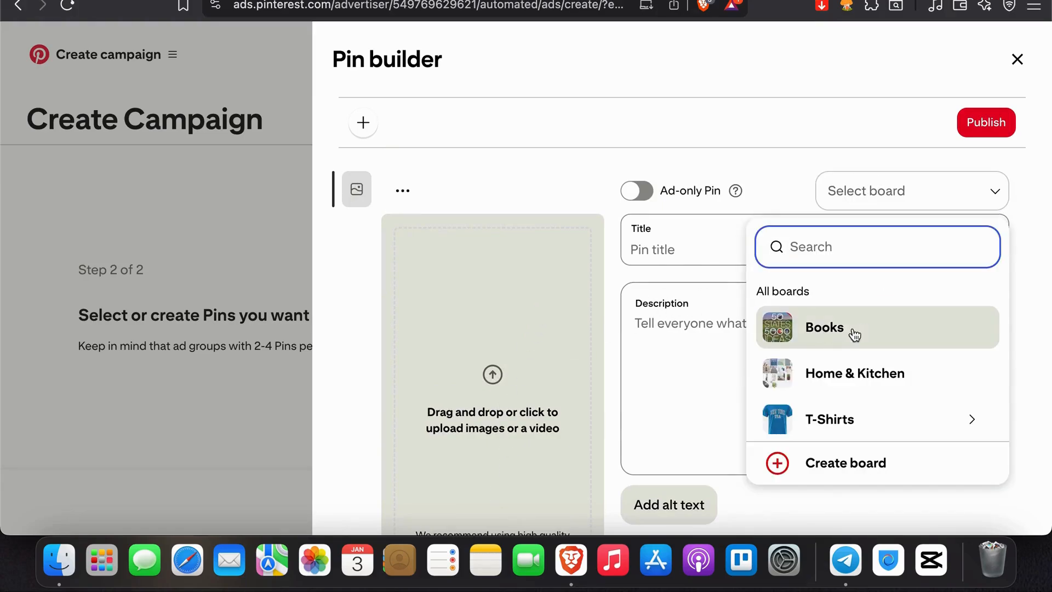
click(755, 164)
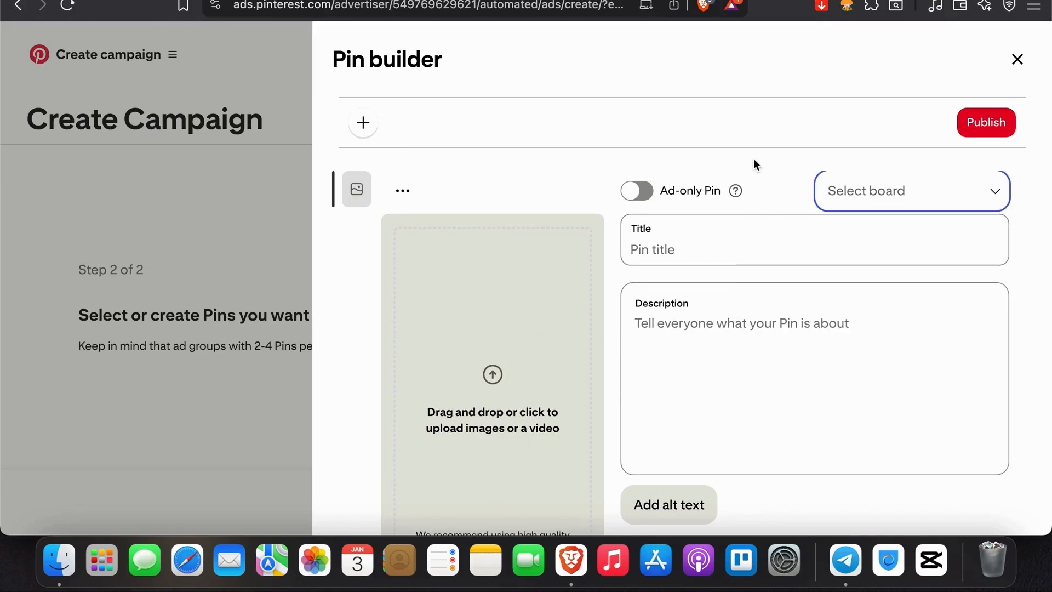
click(1018, 59)
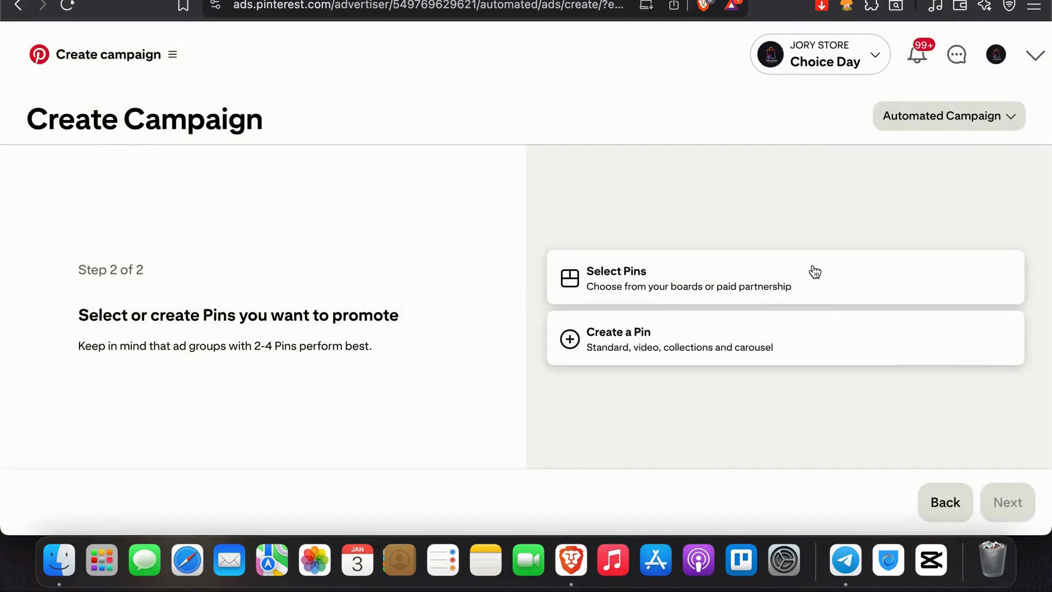
Step: Add the existing "The Ultimate Travel Guide" Pin to the campaign as its ad and proceed to the campaign summary
click(733, 285)
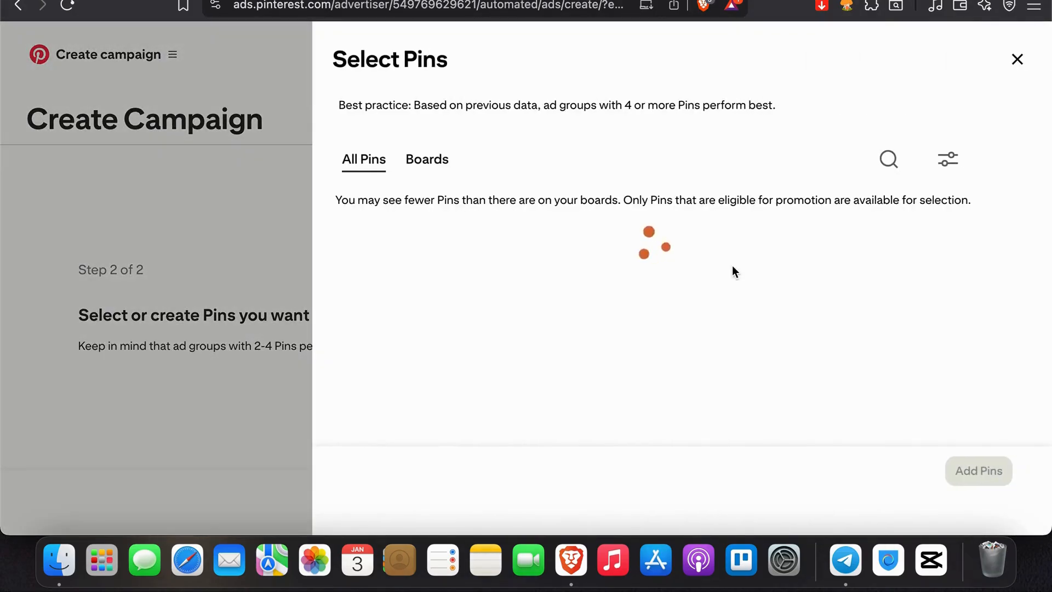
click(553, 302)
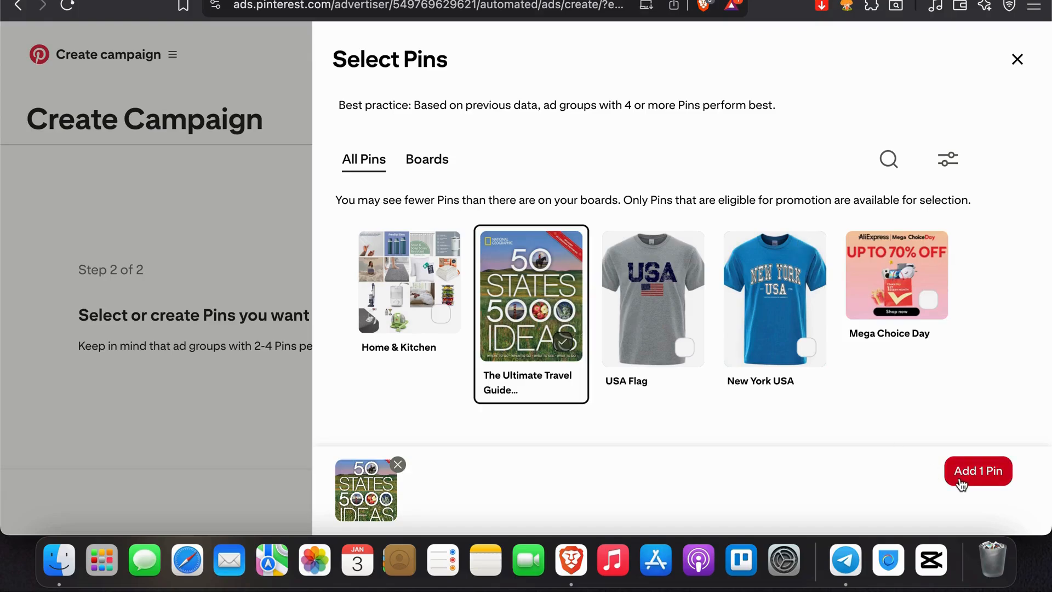
click(977, 471)
scroll(965, 381, down, 3)
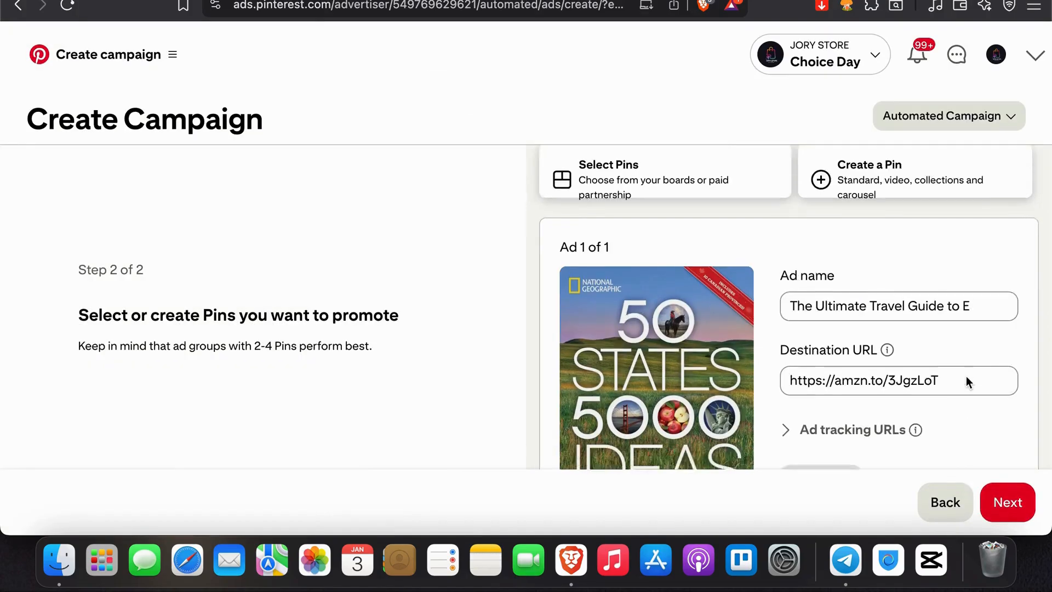
click(1003, 499)
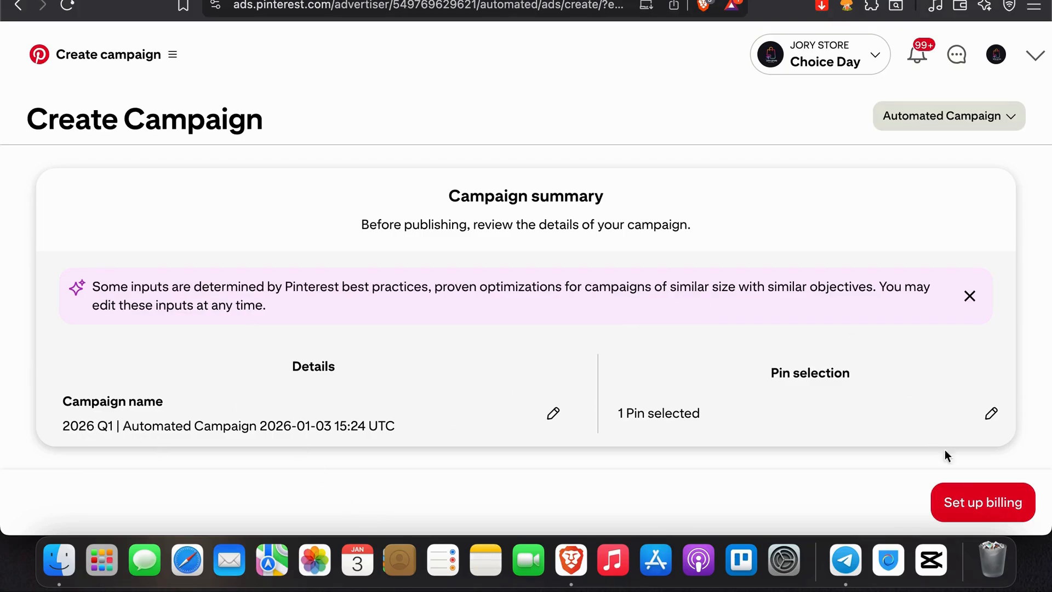
Step: Go to billing setup and review the fields of the ad account information form, closing it without saving
click(977, 513)
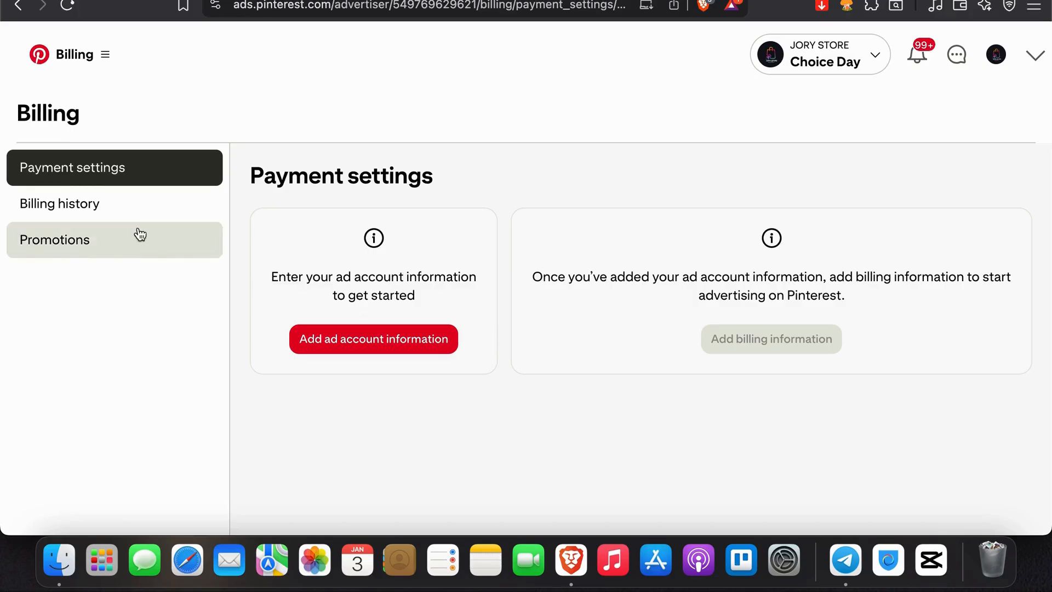
click(333, 346)
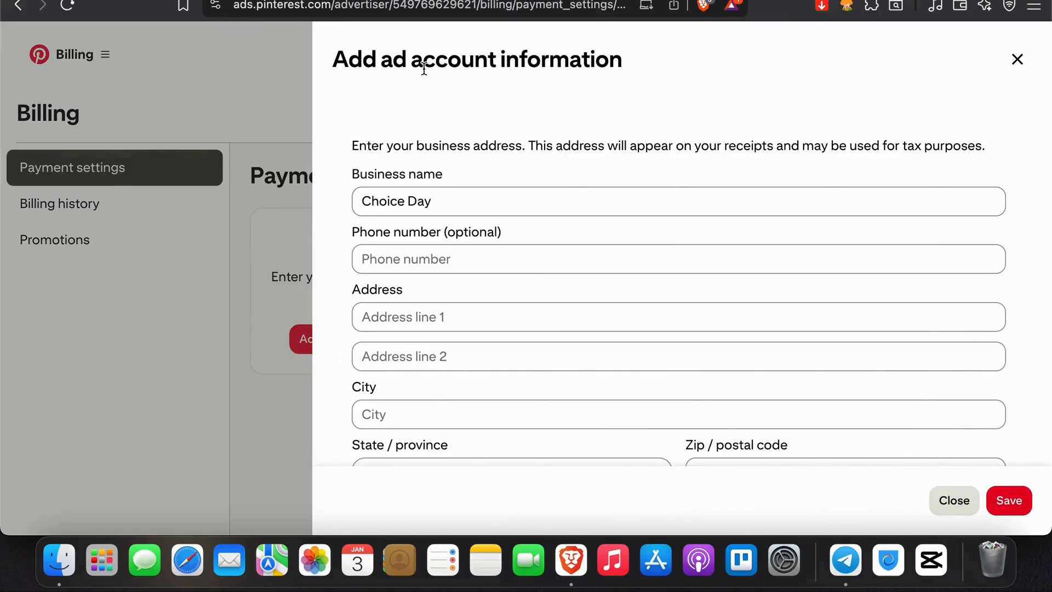
scroll(444, 305, down, 2)
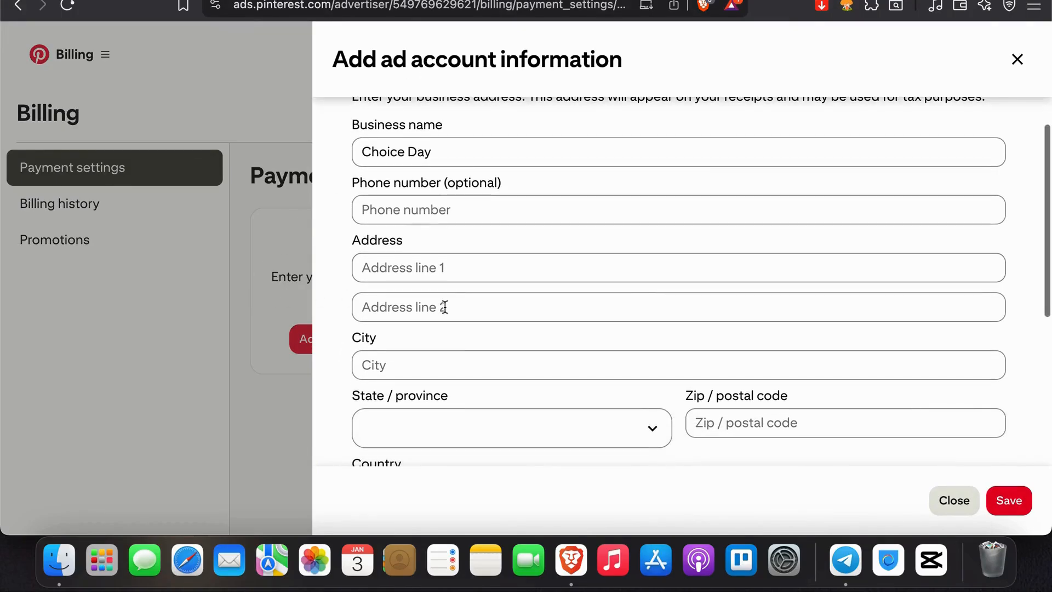
scroll(445, 307, up, 2)
scroll(445, 306, down, 10)
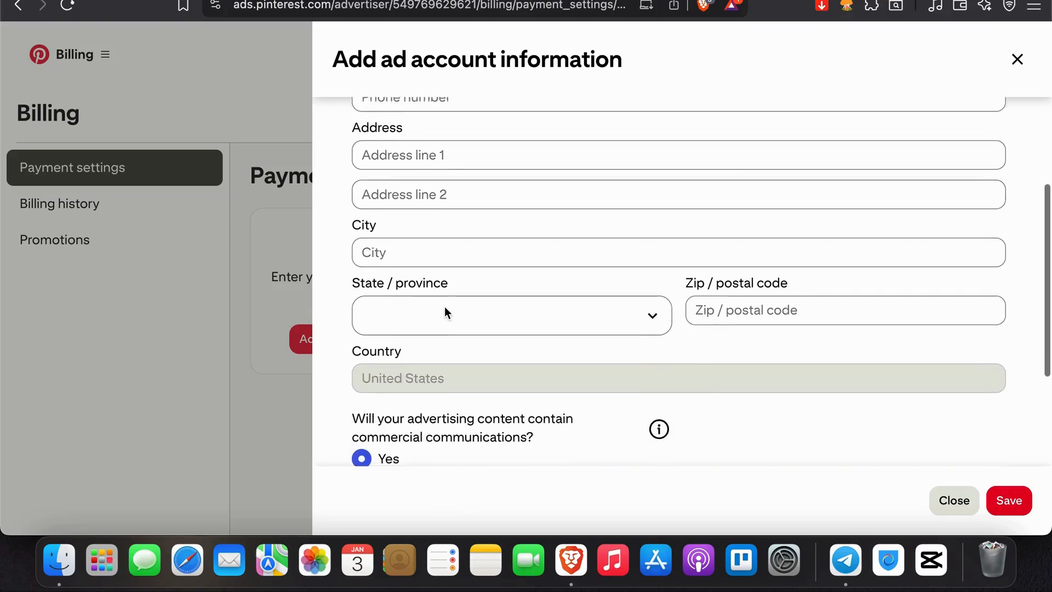
scroll(444, 307, up, 10)
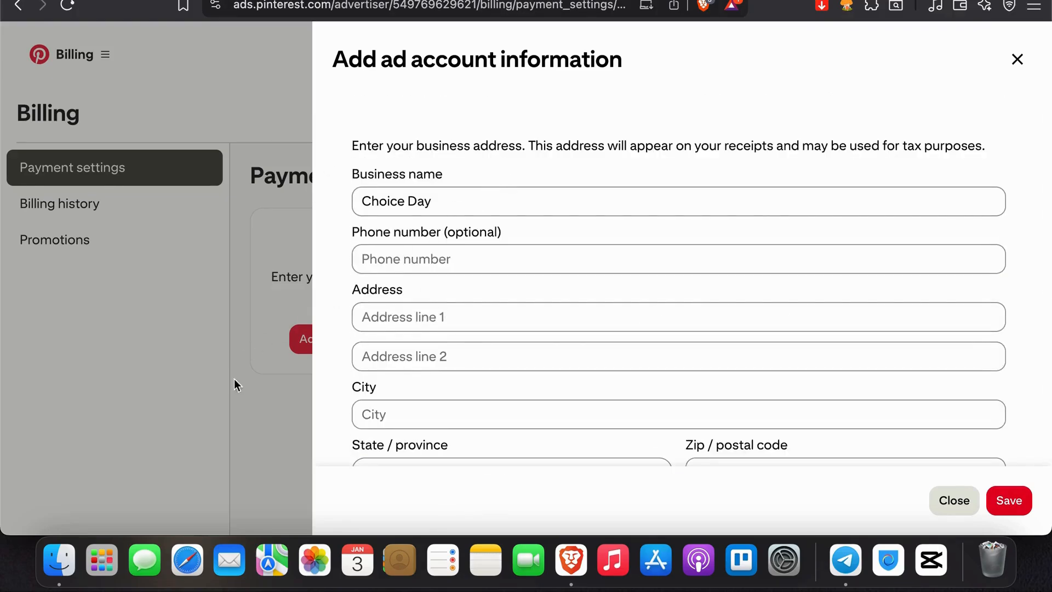
scroll(438, 411, down, 10)
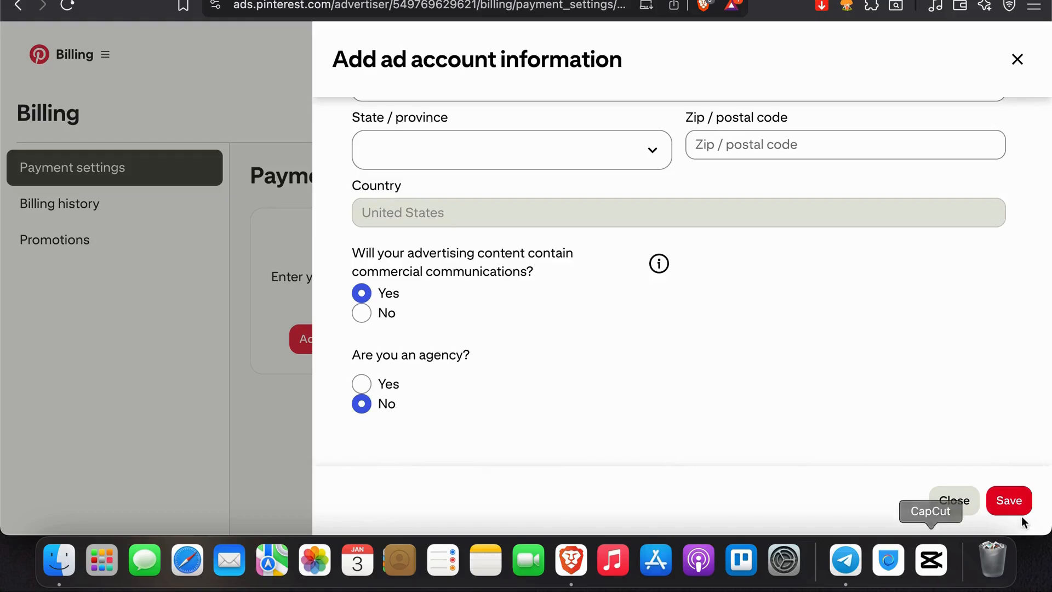
click(953, 500)
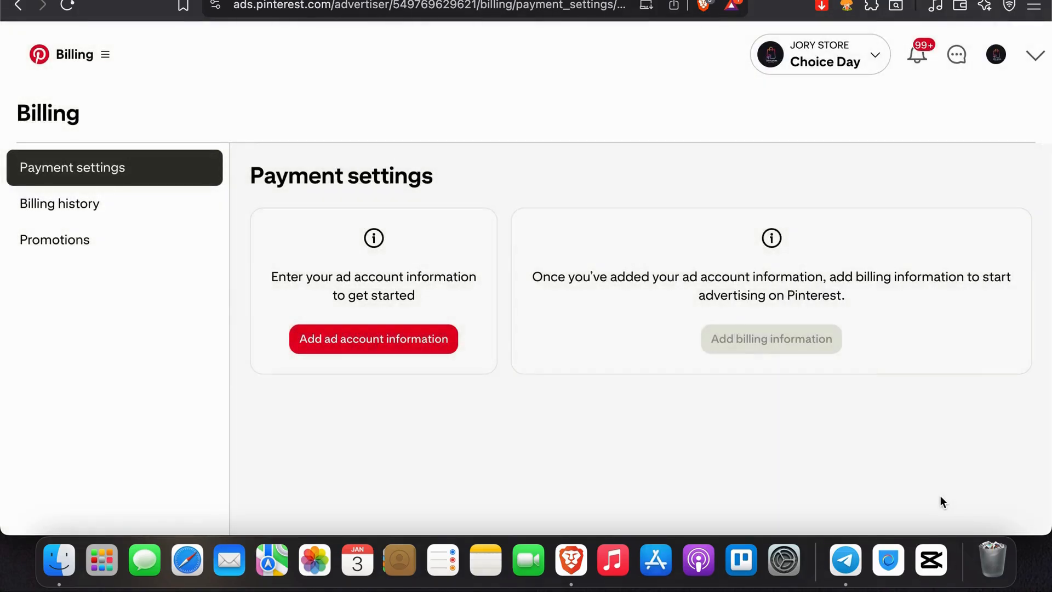
Step: Check the billing history and the promotions page with active coupons and credits
click(105, 209)
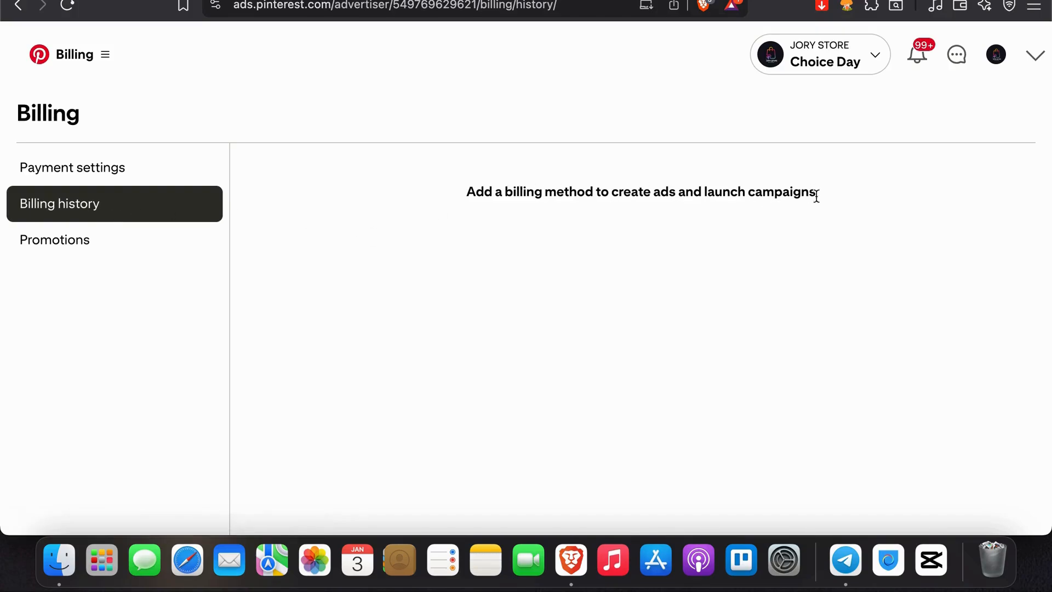
click(93, 247)
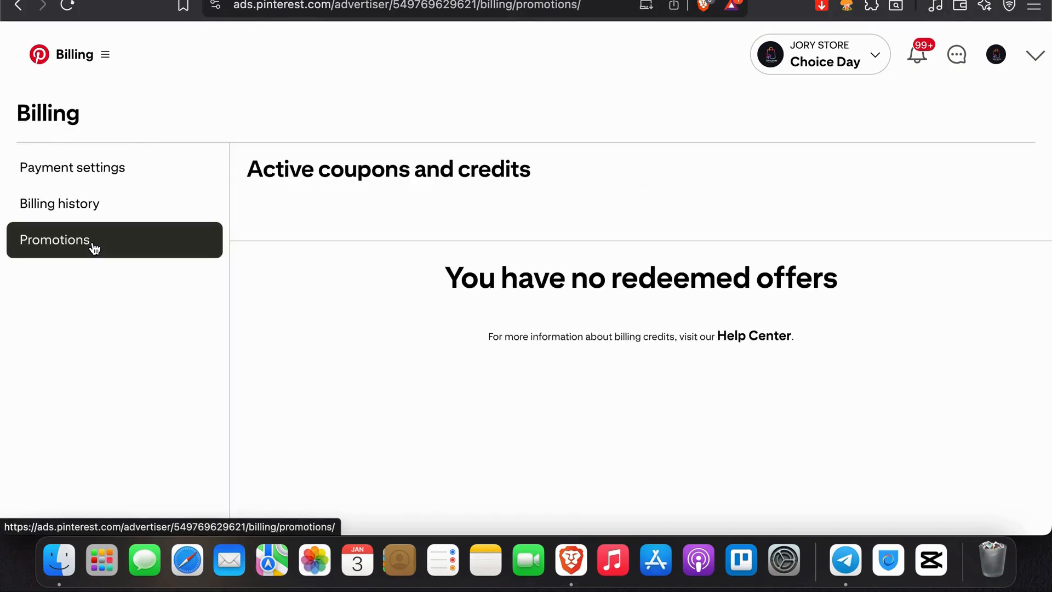
scroll(515, 423, down, 1)
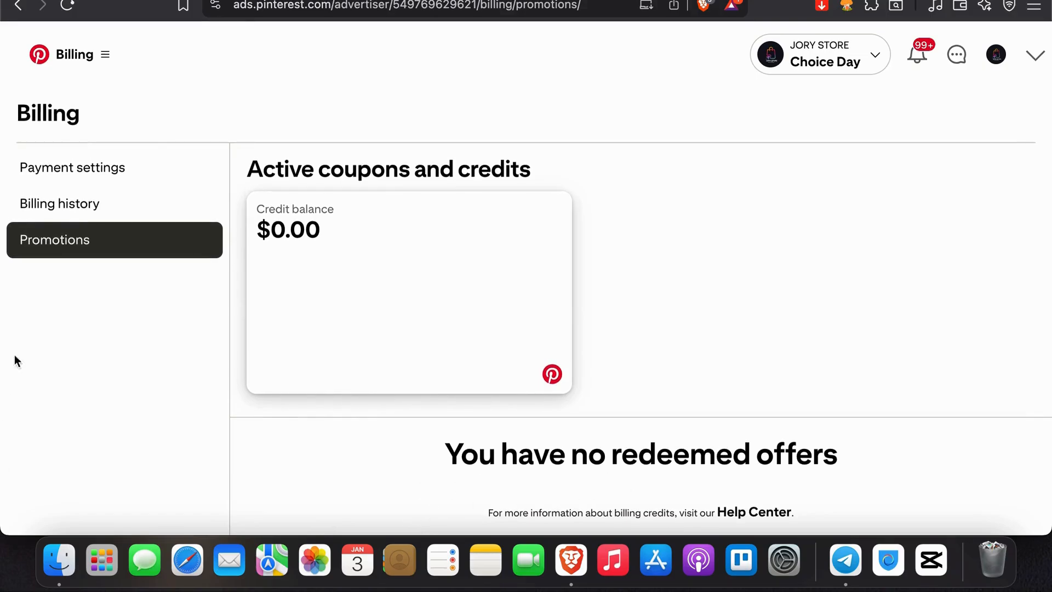
click(23, 203)
Step: Reopen the ad account information form from the payment settings and fill it with a saved contact's phone number and address
click(61, 172)
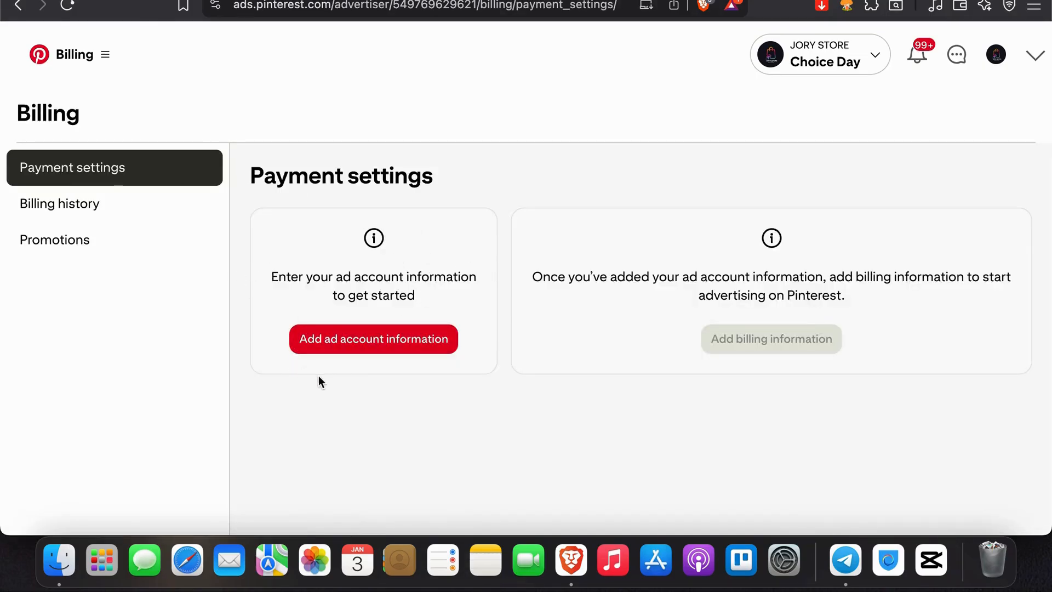
click(350, 335)
click(568, 262)
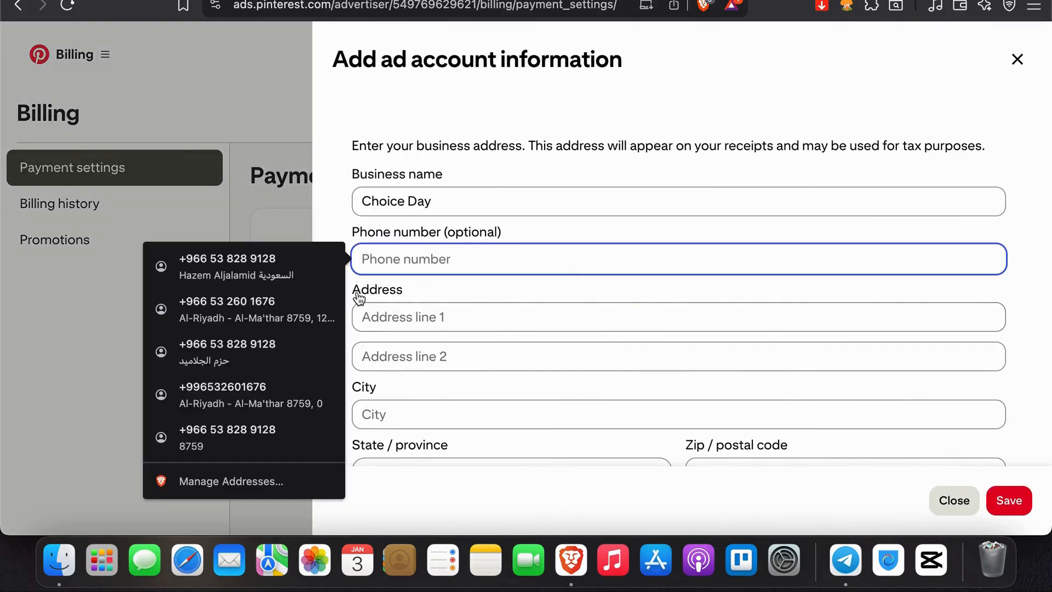
click(304, 286)
Step: Choose Vermont as the state, answer Yes to commercial communications, and try to save the ad account information
scroll(406, 353, down, 8)
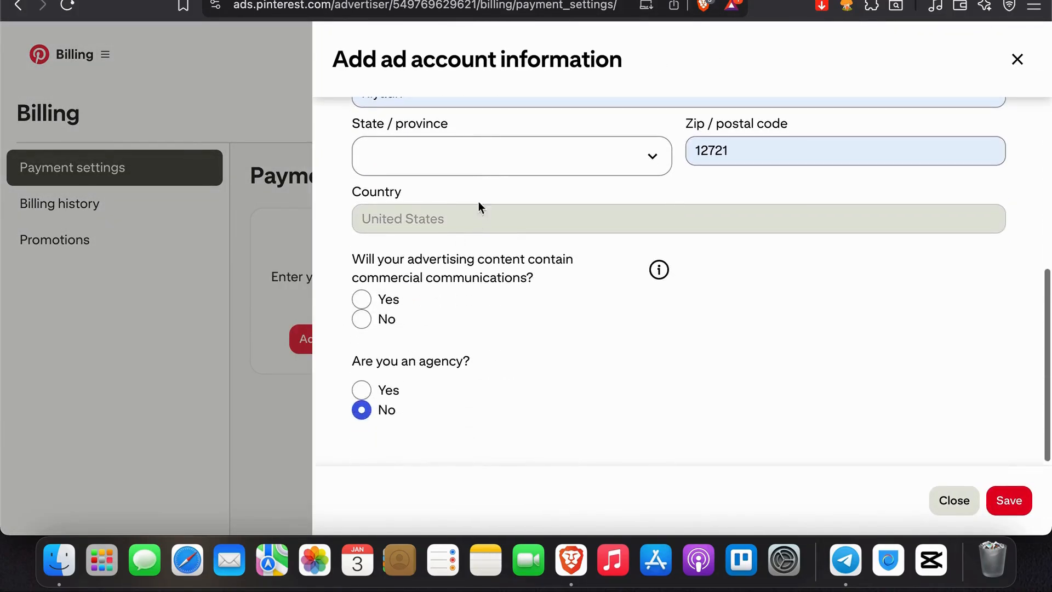
click(489, 169)
scroll(450, 223, down, 10)
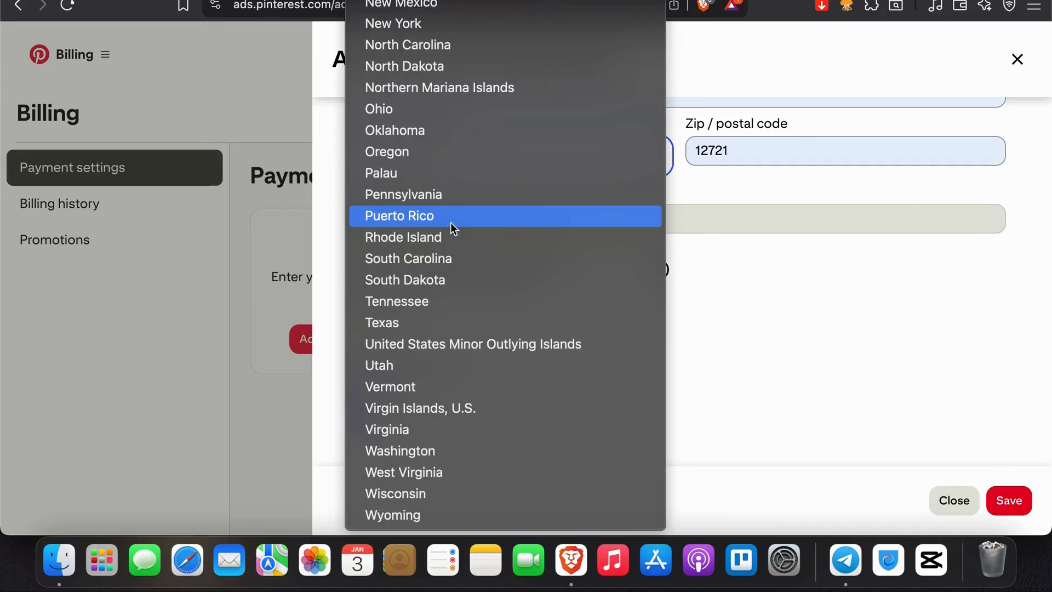
click(399, 394)
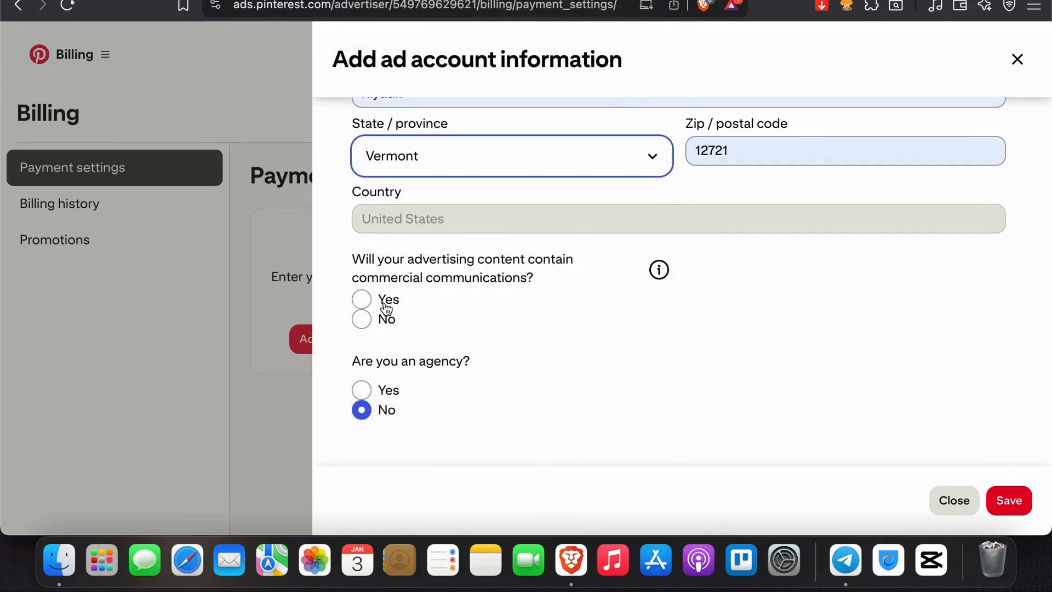
click(370, 300)
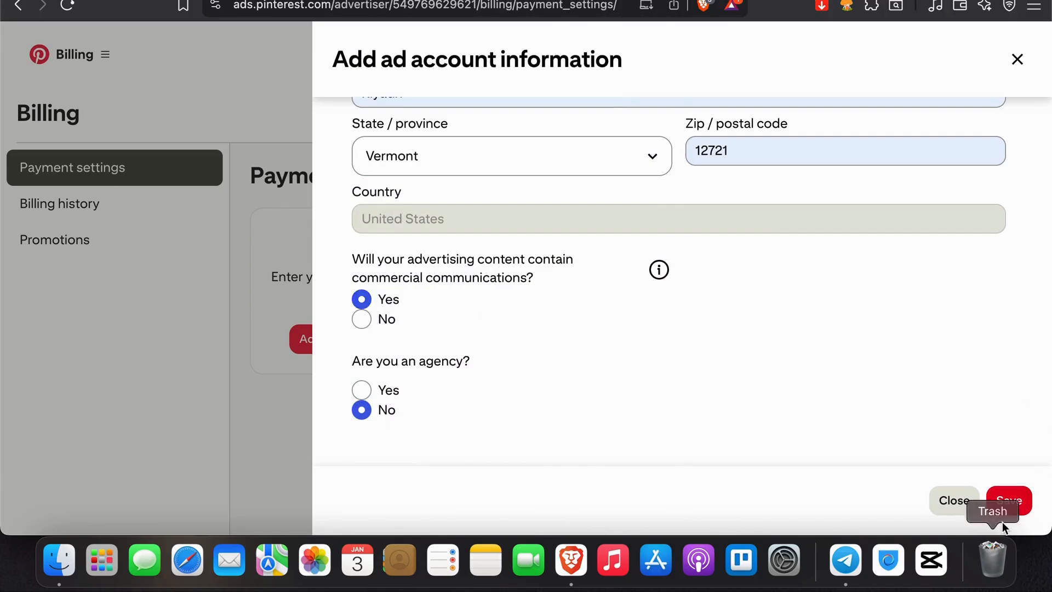
click(1009, 500)
Step: Remove the leading plus sign from the phone number and try to save the ad account information again
scroll(582, 300, up, 10)
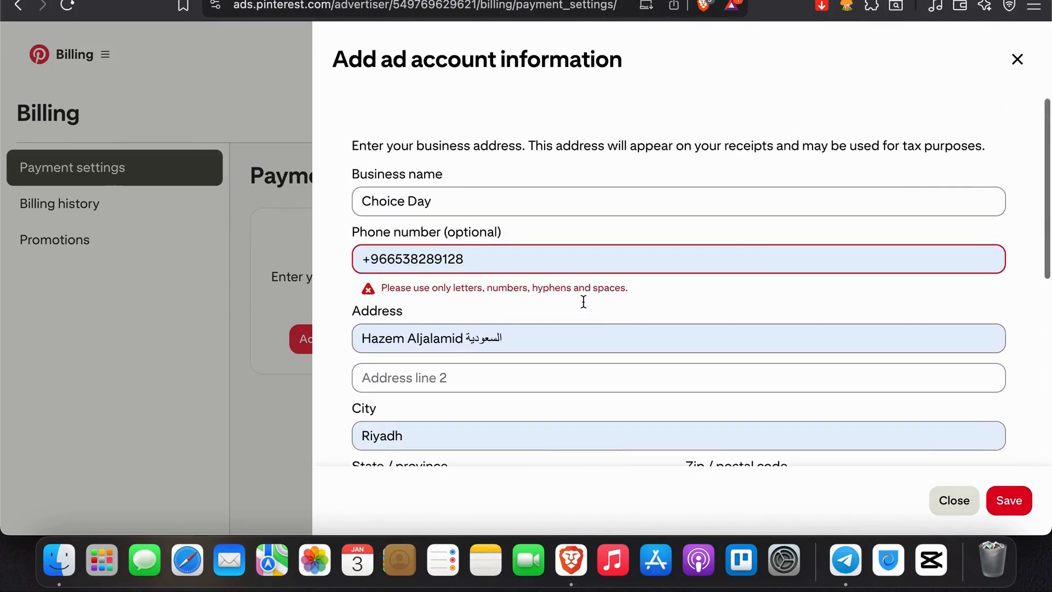
triple_click(537, 265)
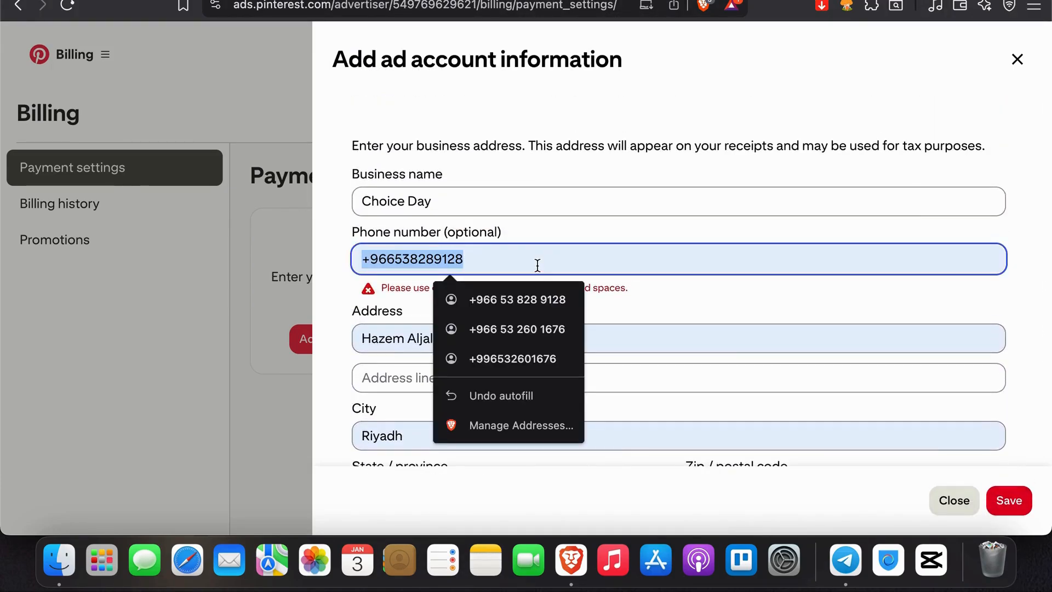
click(368, 259)
key(BackSpace)
click(1007, 500)
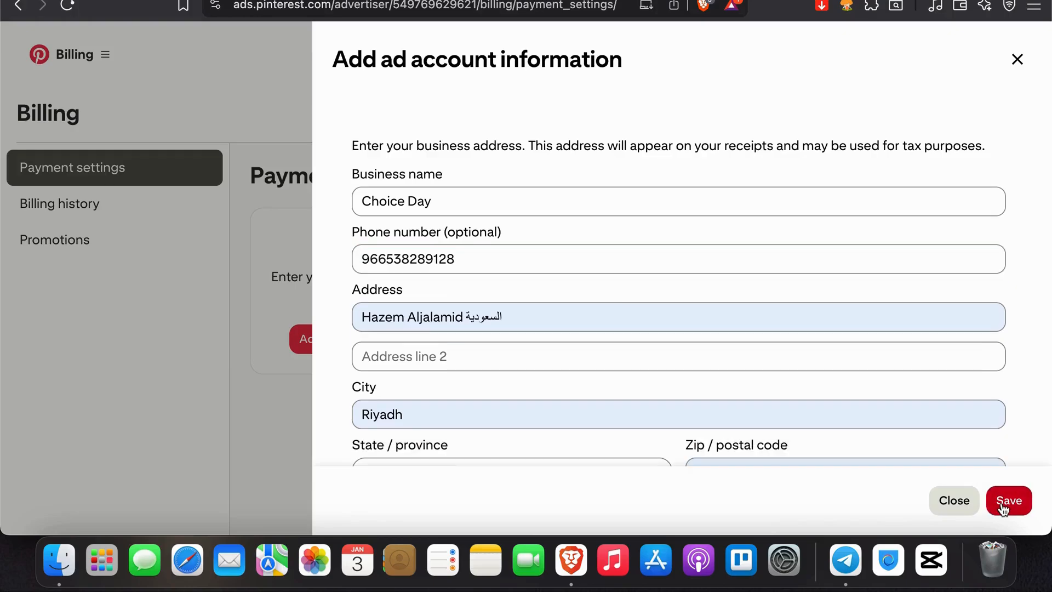
scroll(531, 343, down, 3)
scroll(532, 341, down, 5)
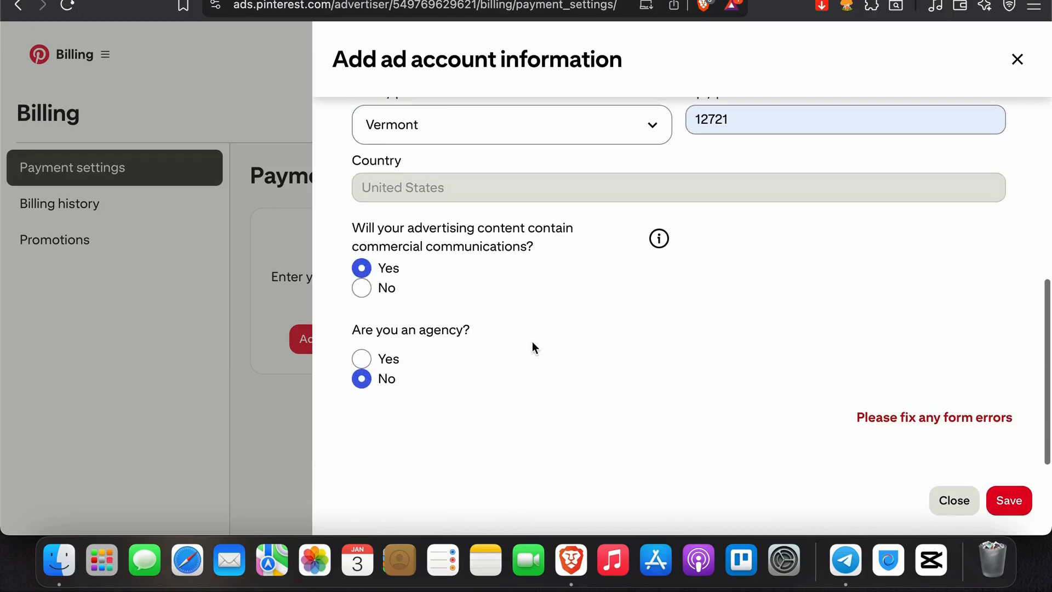
Step: Fill the second address line with the saved suggestion and retry saving the ad account information
scroll(531, 340, up, 6)
scroll(567, 346, up, 1)
click(526, 364)
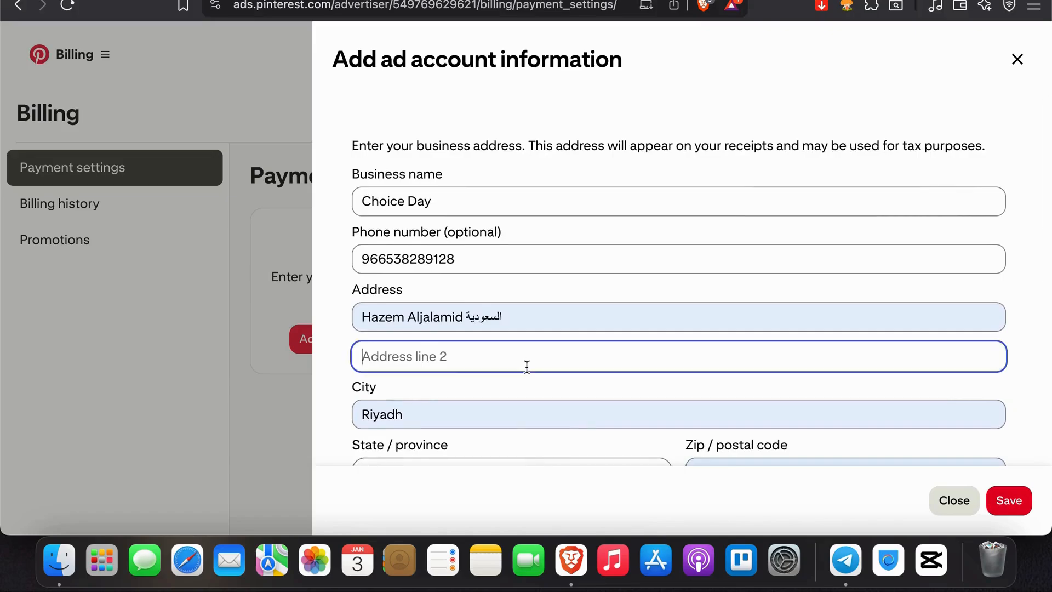
click(515, 397)
click(1007, 500)
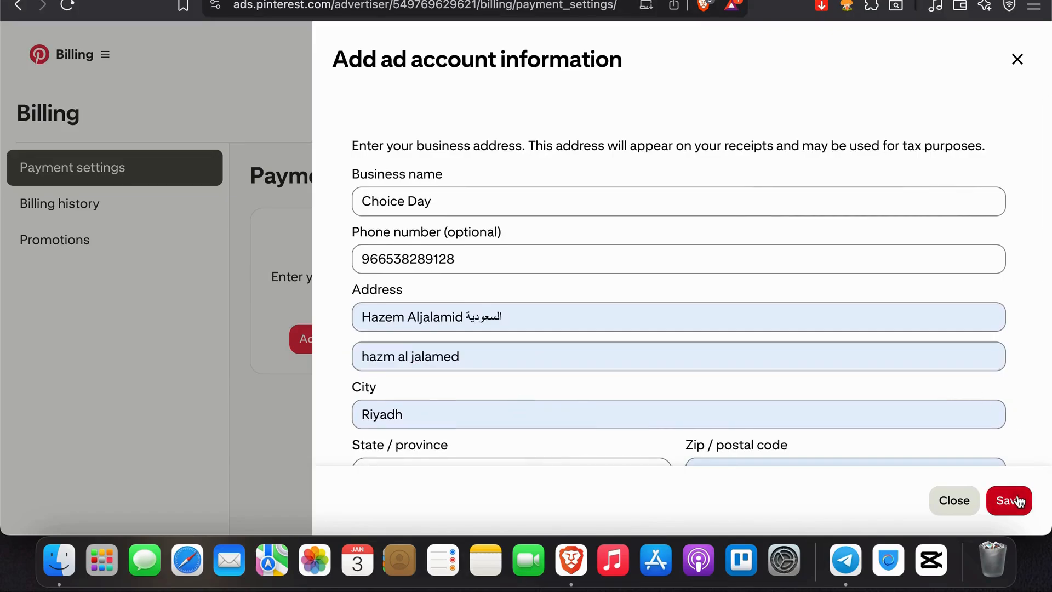
scroll(722, 296, down, 5)
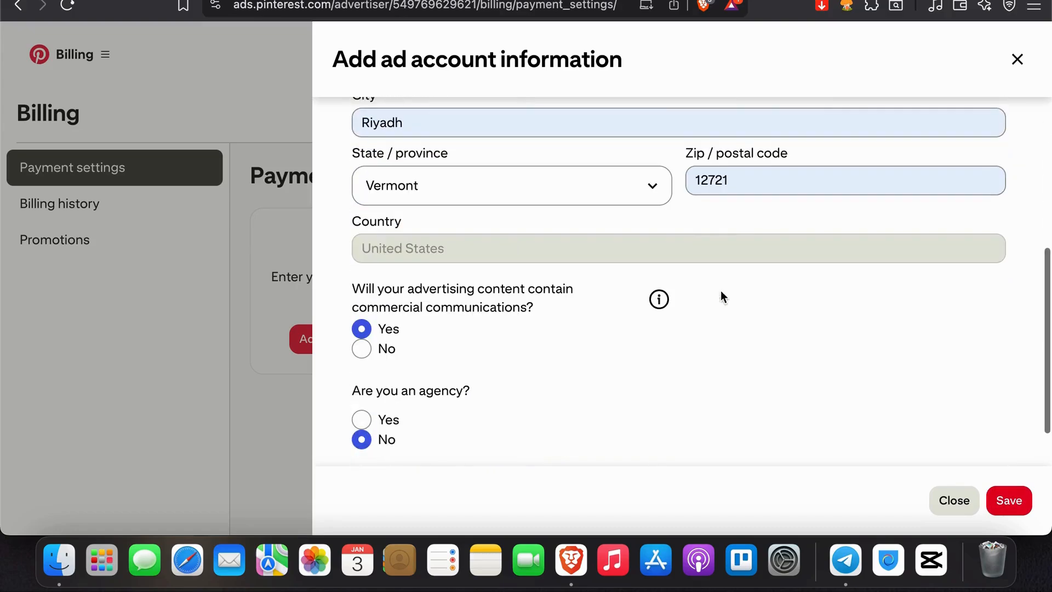
Step: Keep Vermont as the state, replace the postal code with a placeholder, and set the city to vermont
click(514, 202)
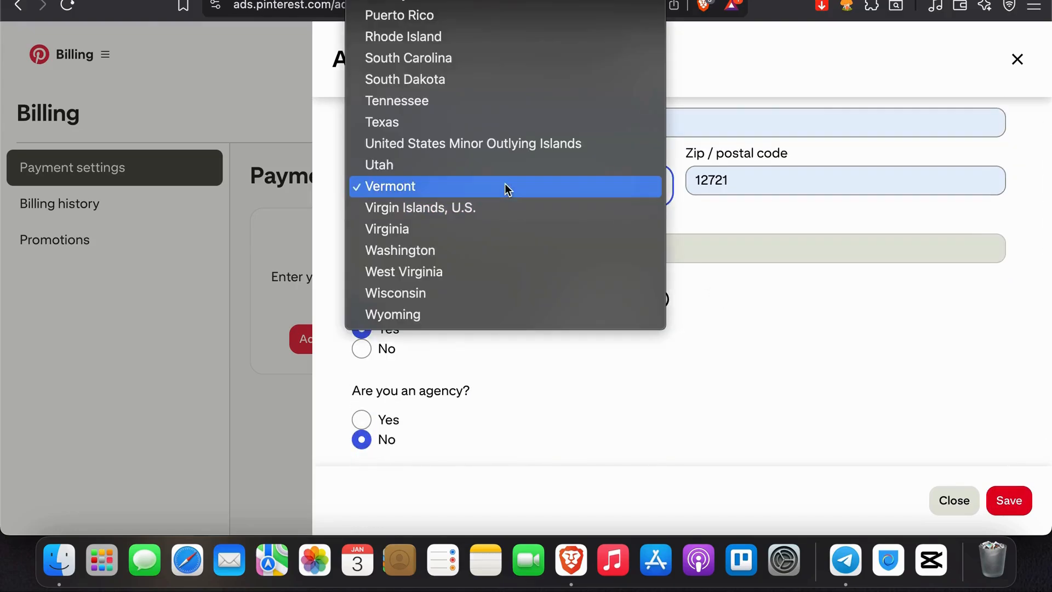
click(504, 183)
scroll(492, 233, up, 2)
double_click(747, 230)
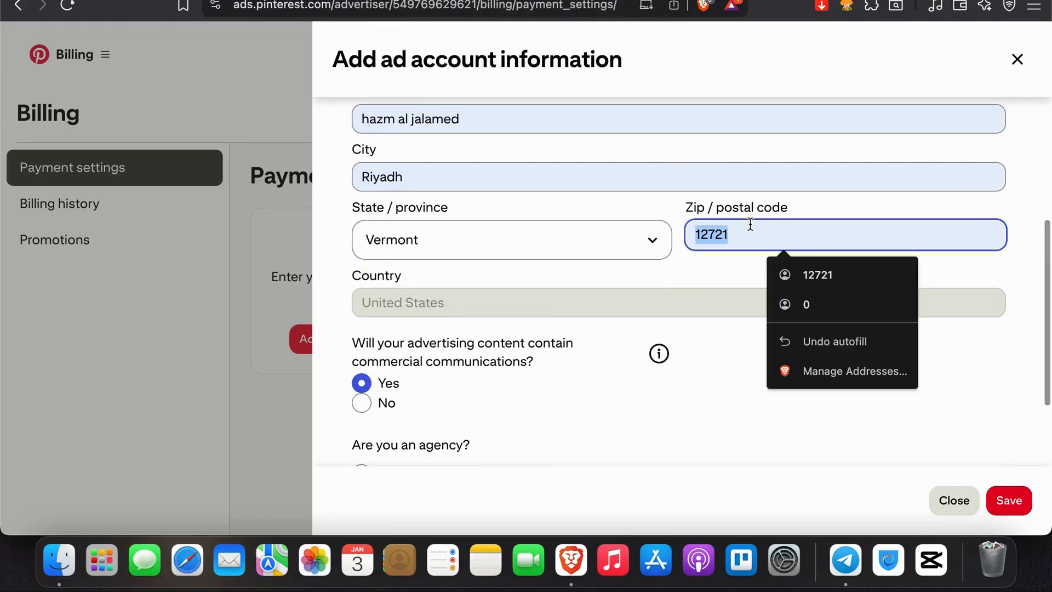
text(0000)
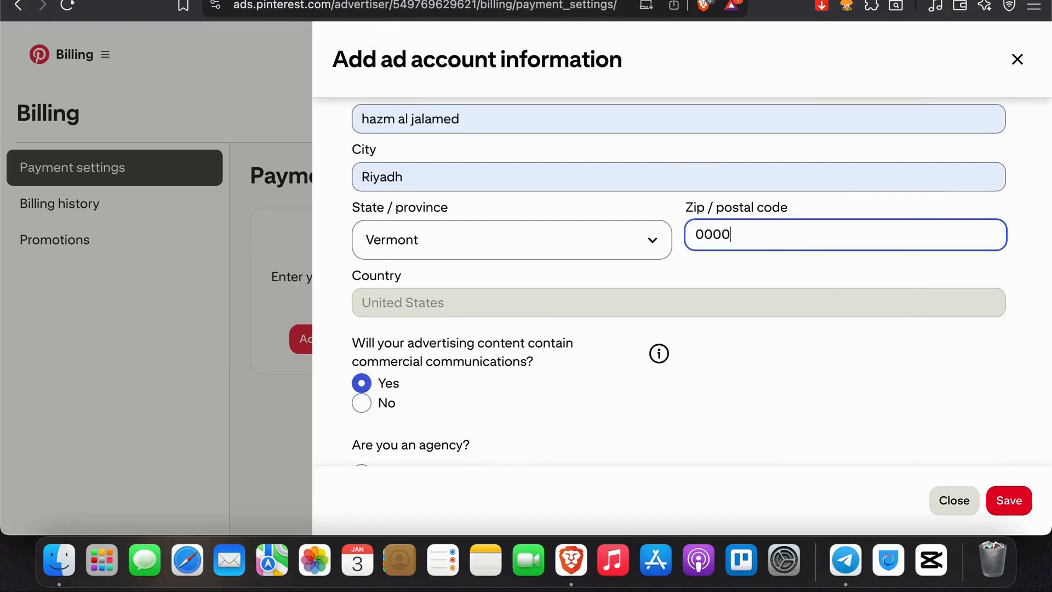
double_click(562, 178)
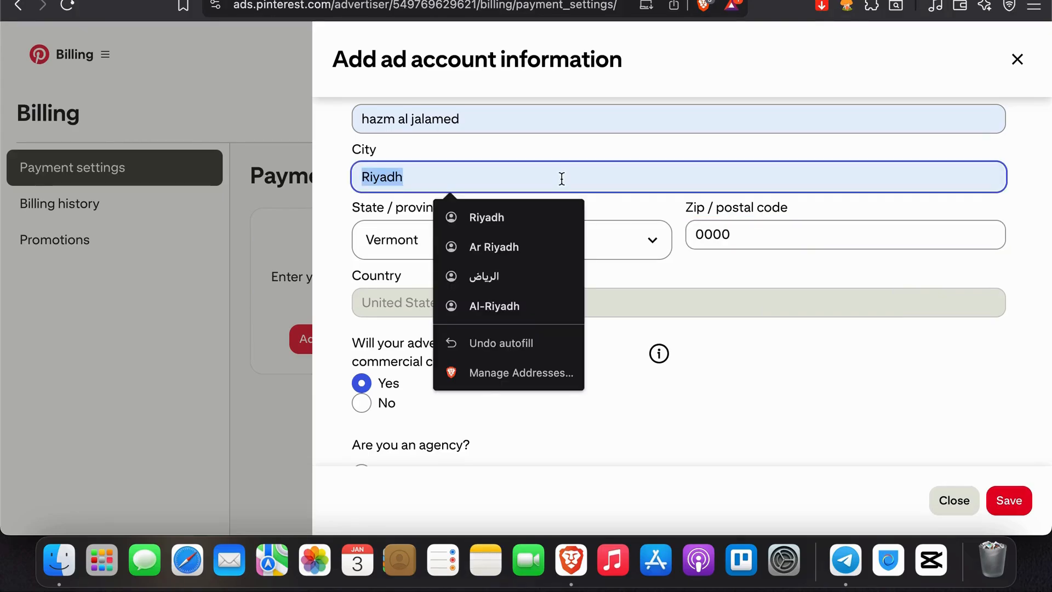
text(vermont)
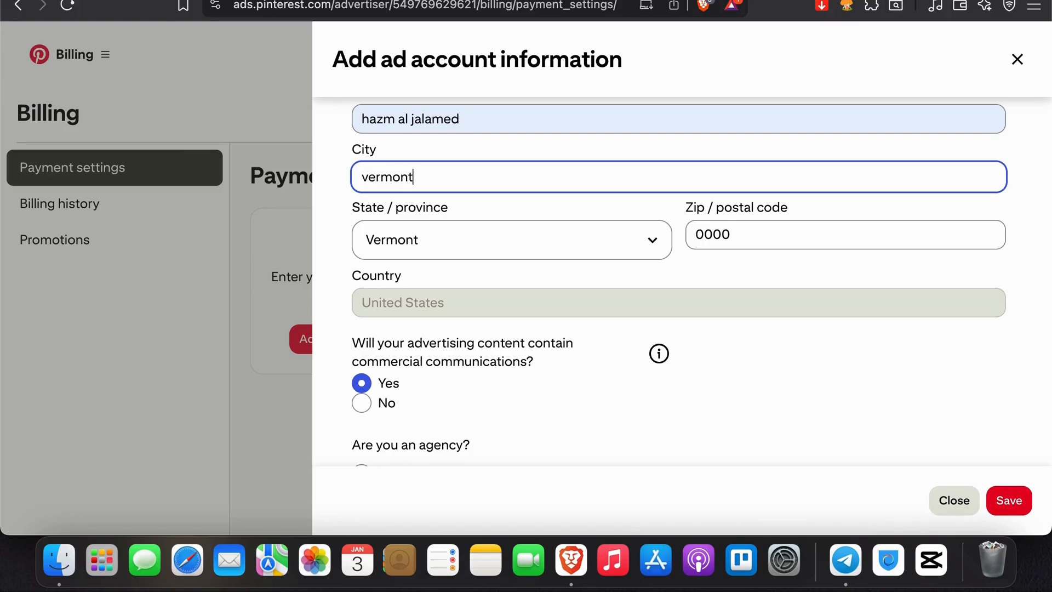
Step: Try answering Yes to the agency and France or Mexico questions, review the advertiser fields, and return the agency answer to No without saving the address in the browser
scroll(571, 285, down, 3)
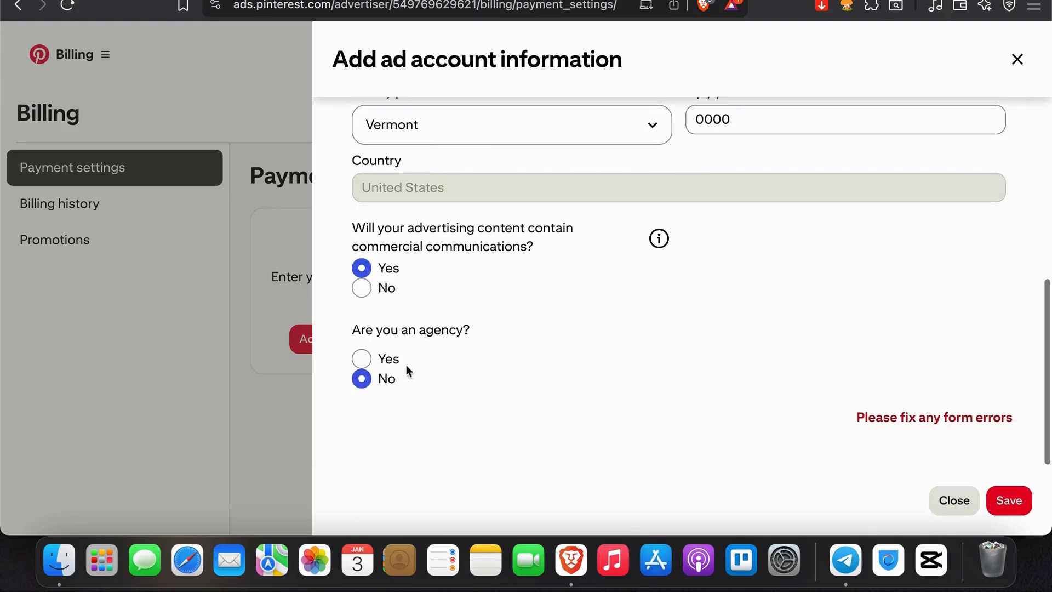
click(361, 358)
scroll(357, 383, down, 3)
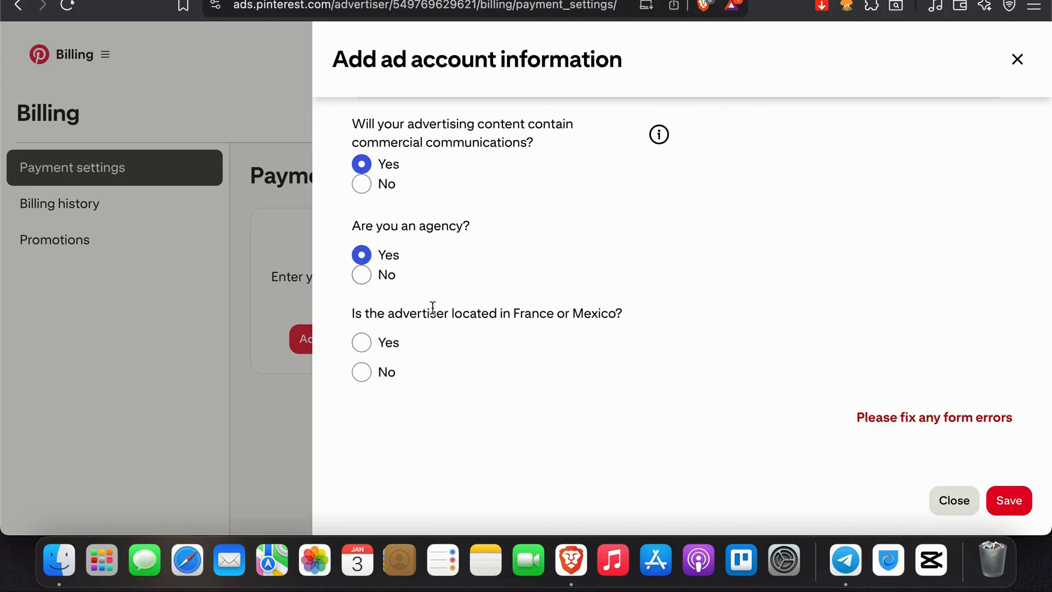
click(363, 342)
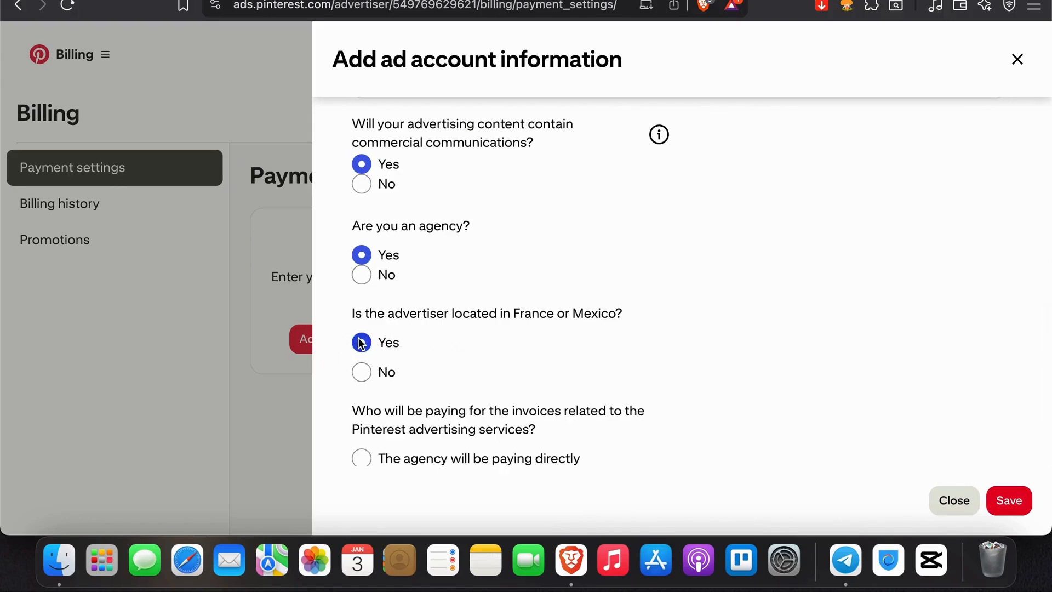
scroll(369, 324, down, 5)
scroll(369, 324, down, 5)
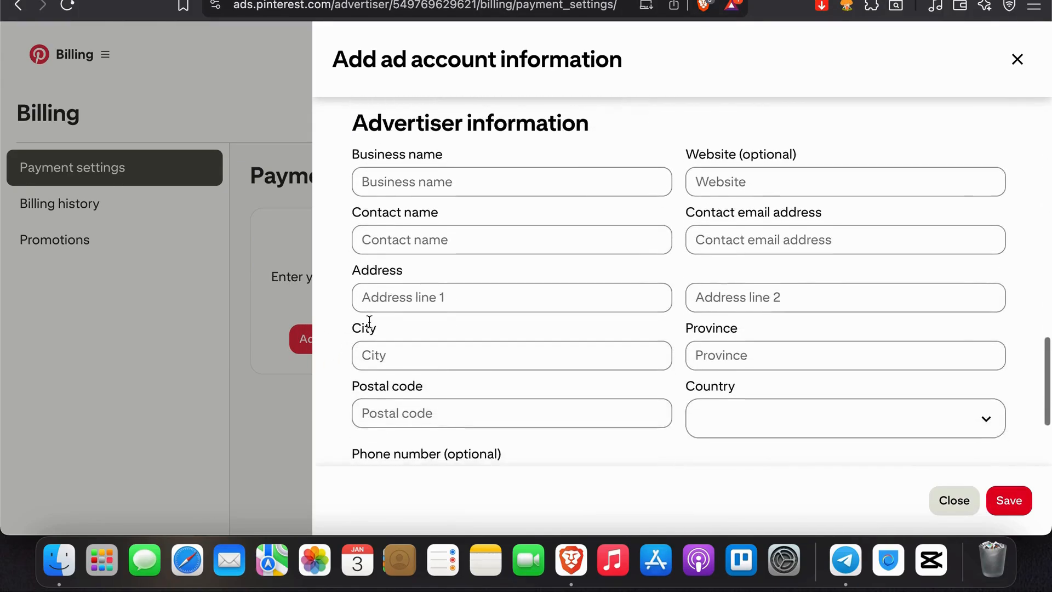
scroll(514, 169, up, 10)
scroll(408, 364, down, 2)
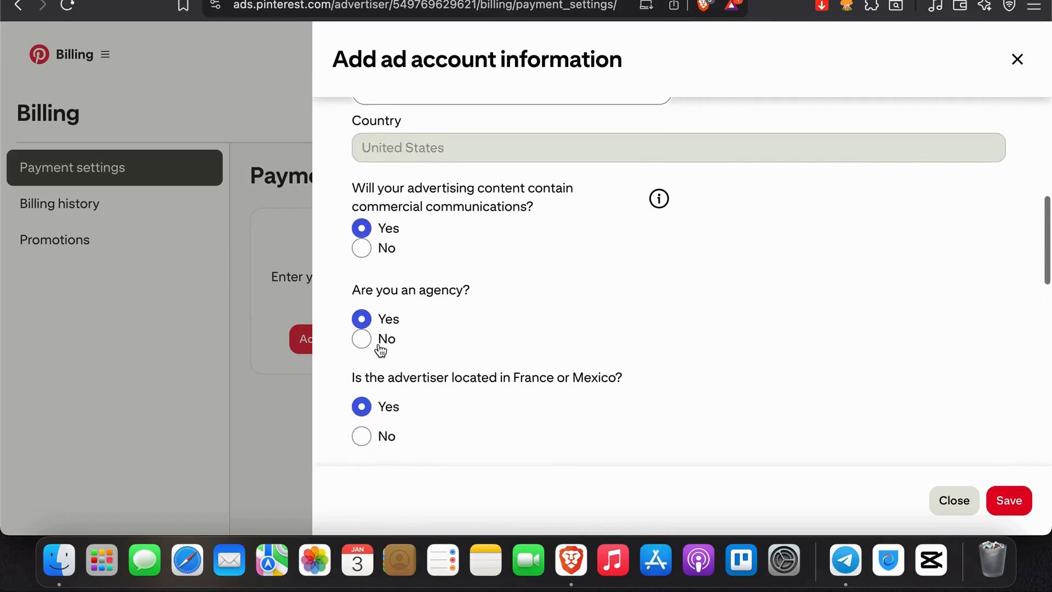
click(373, 344)
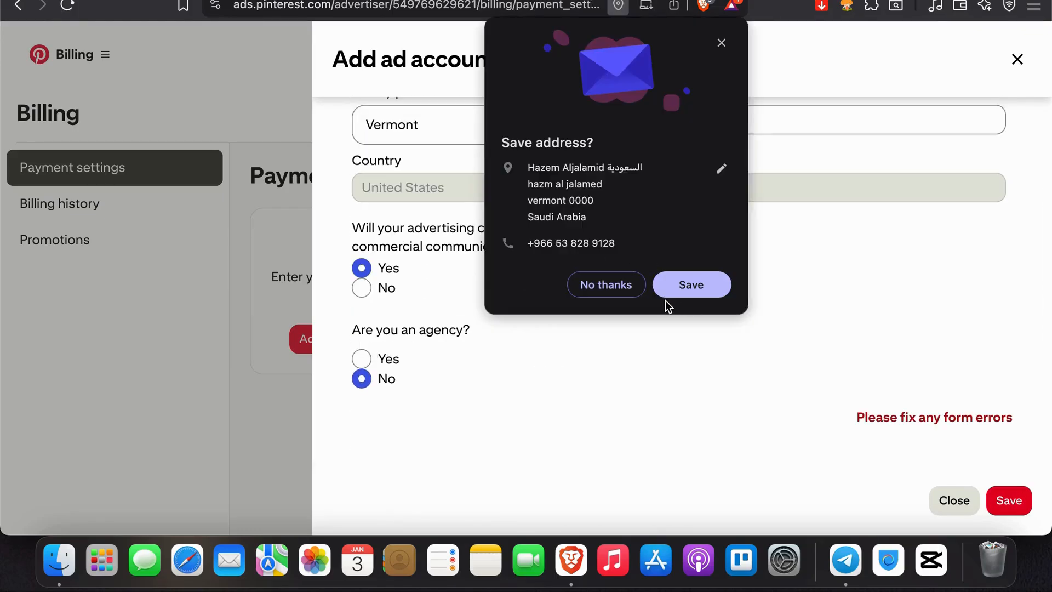
click(634, 285)
Step: Recheck the address fields of the form and answer No to the commercial communications question
scroll(974, 377, up, 6)
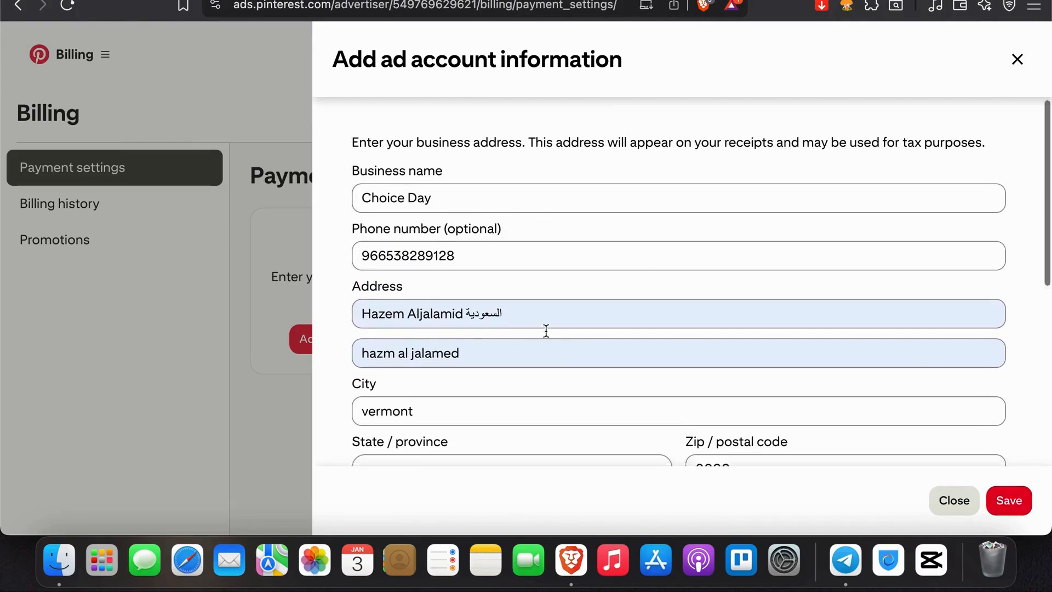
scroll(545, 331, down, 5)
scroll(667, 260, up, 3)
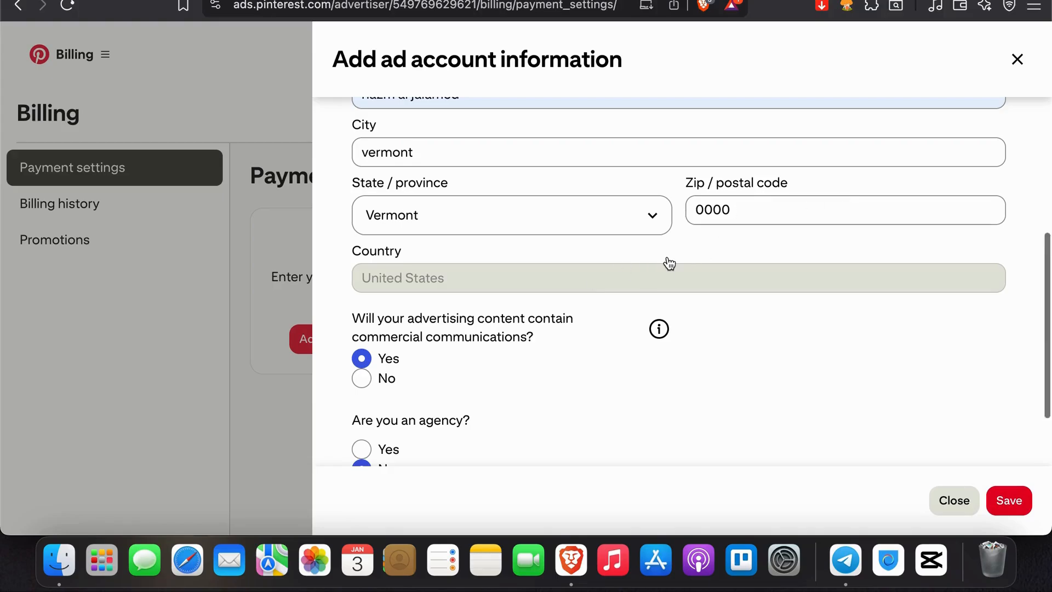
scroll(668, 257, down, 3)
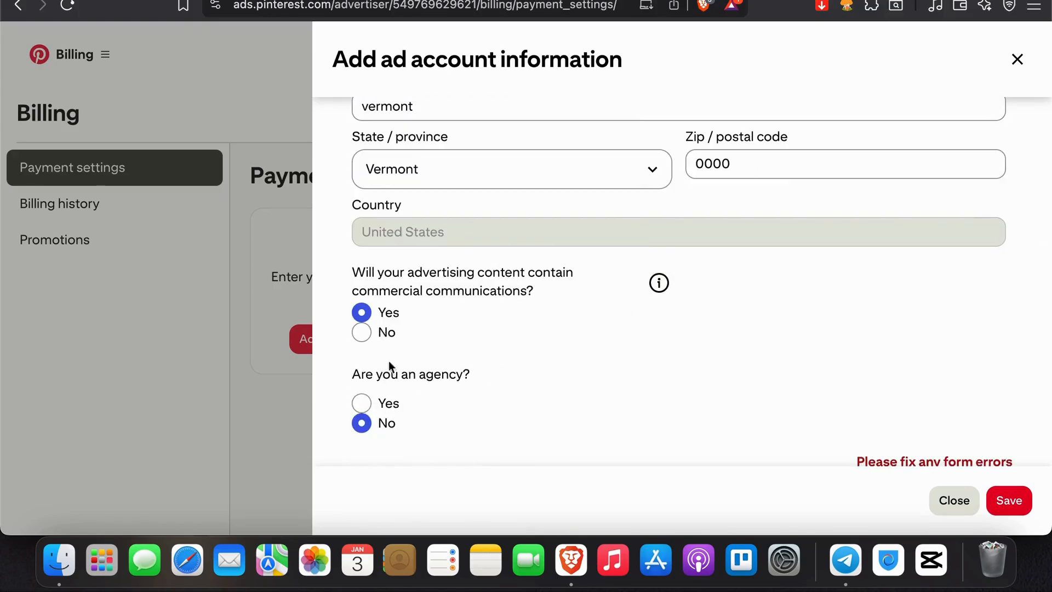
click(362, 332)
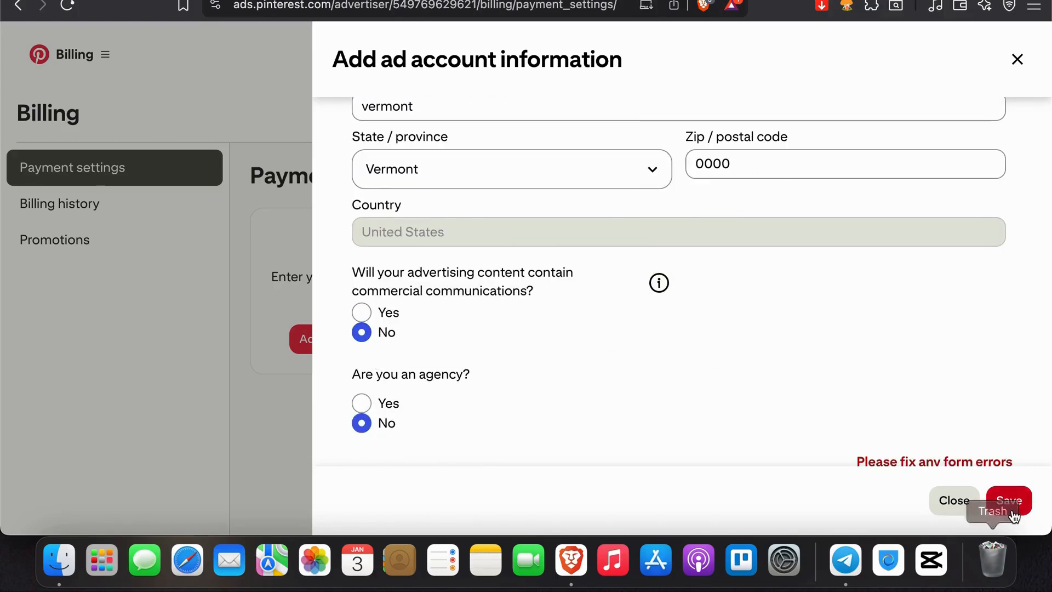
scroll(978, 426, down, 1)
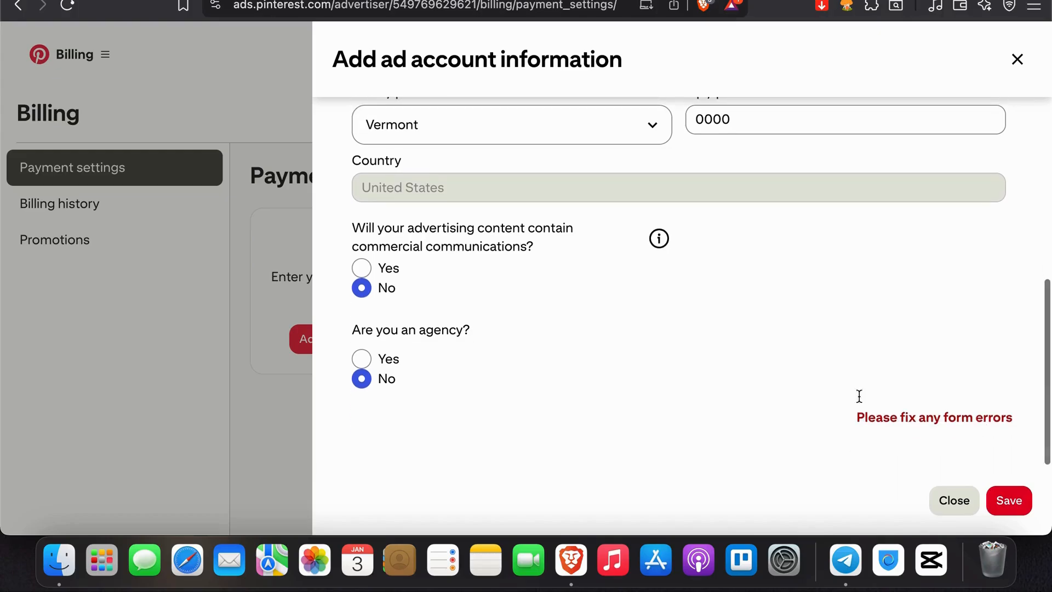
Step: Change the business name to Adan and clear the optional phone number
scroll(362, 287, up, 7)
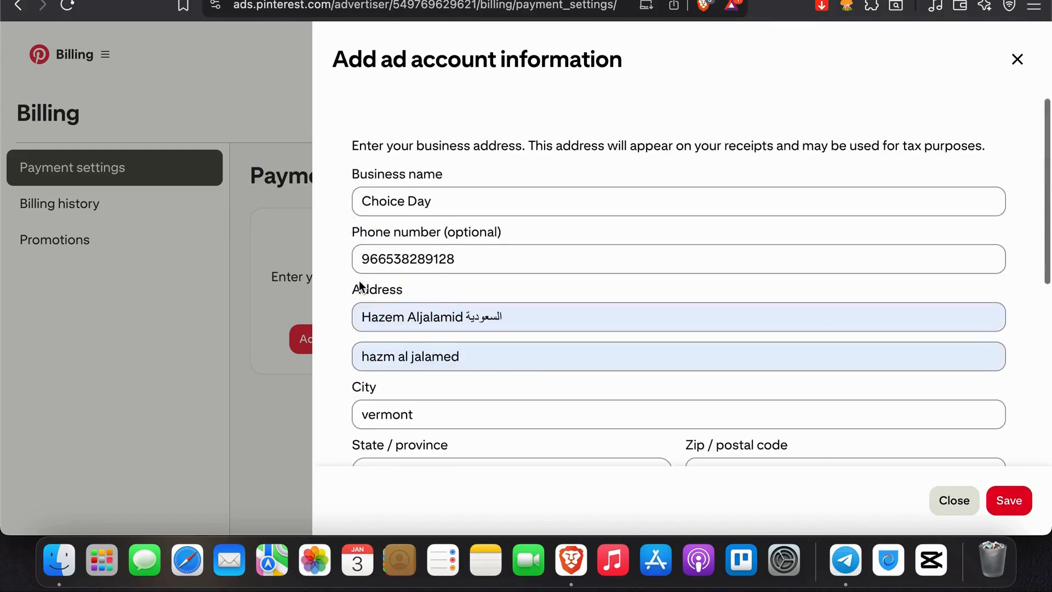
double_click(457, 202)
triple_click(456, 203)
text(Adan)
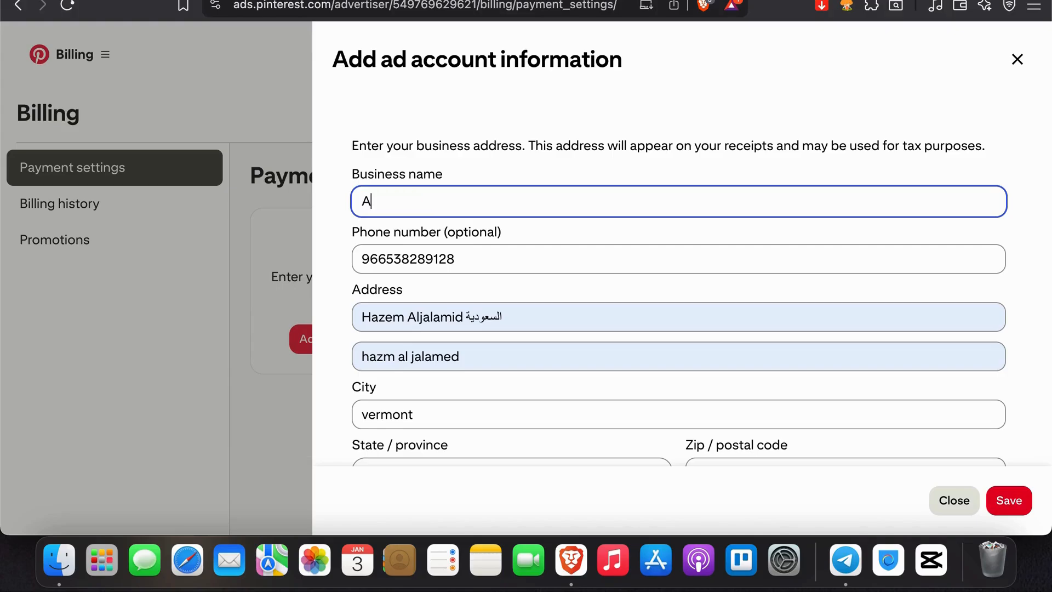
double_click(467, 268)
key(BackSpace)
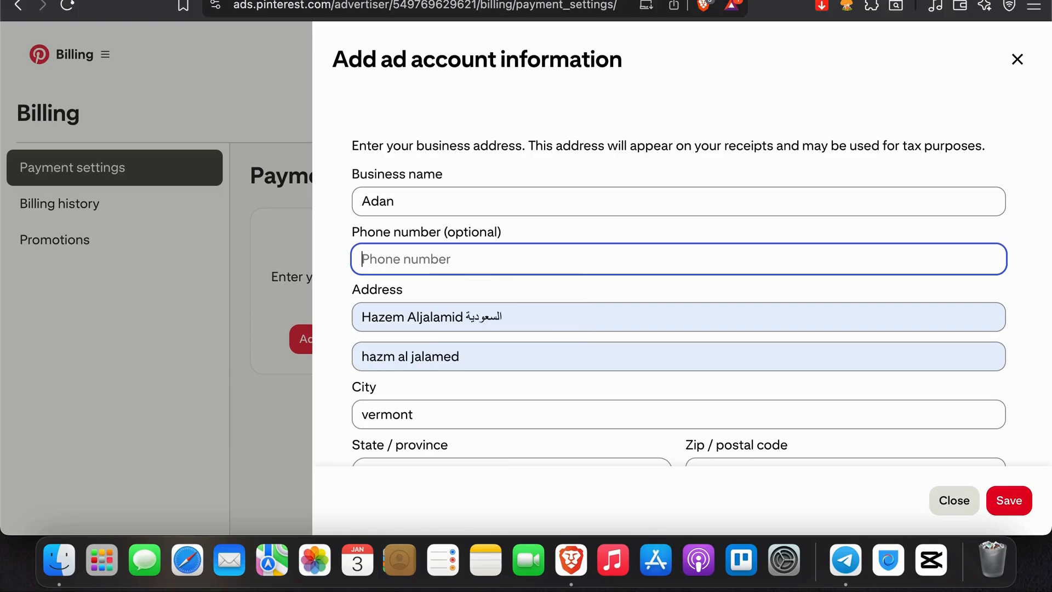
Step: Replace the Arabic word at the end of the first address line with a number and retry saving the form
click(509, 314)
key(alt+BackSpace)
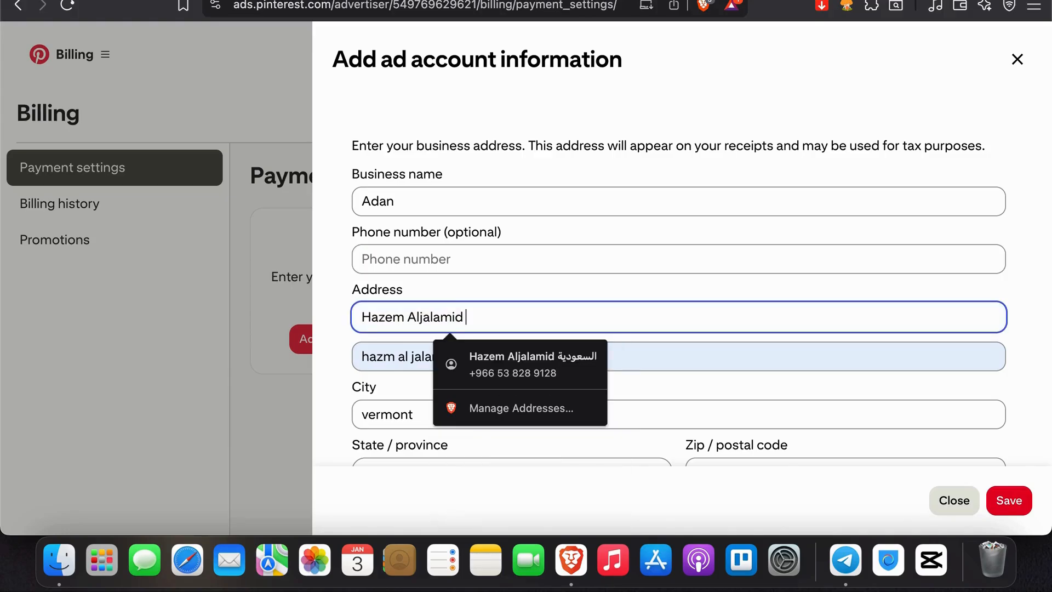
text(8759)
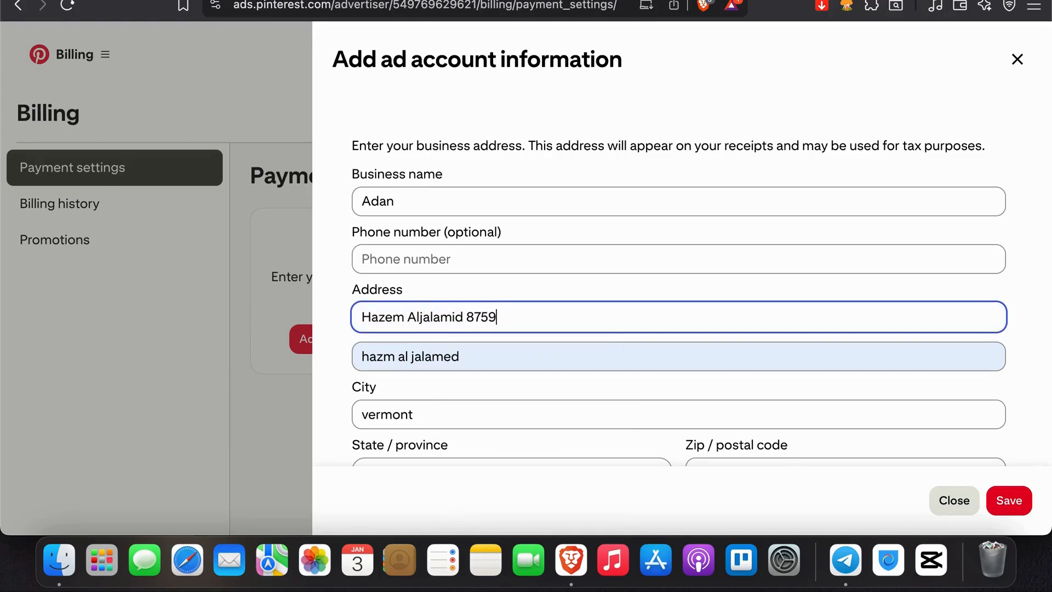
scroll(681, 282, down, 5)
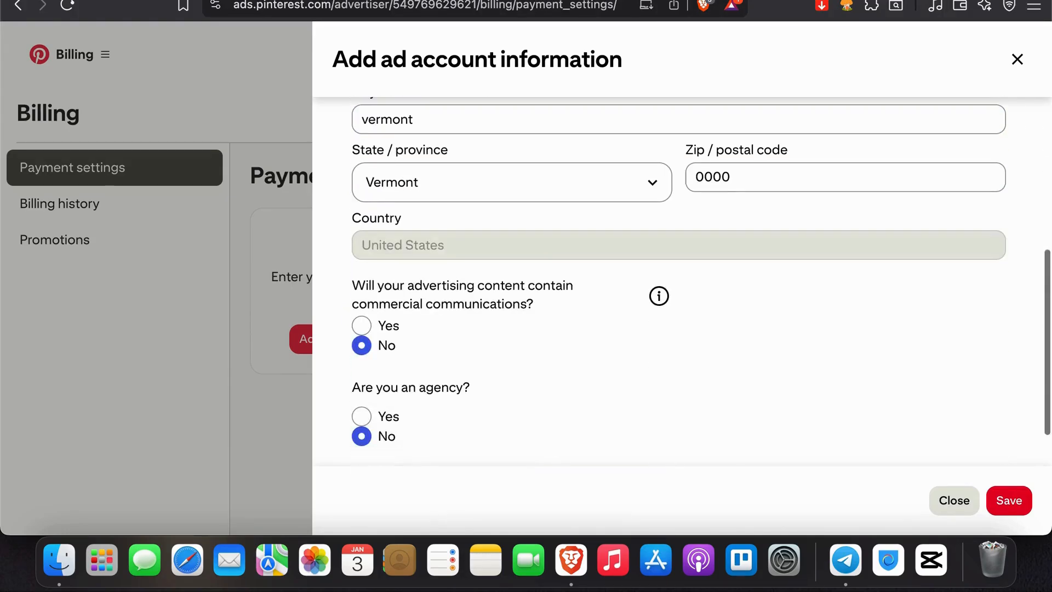
click(1007, 501)
scroll(948, 443, up, 3)
scroll(948, 444, down, 2)
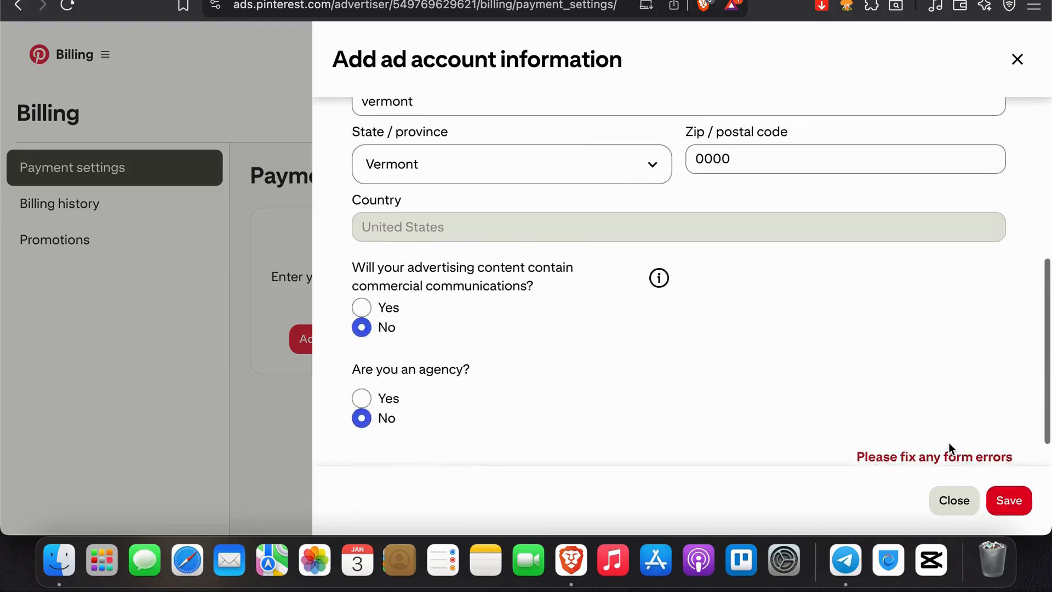
scroll(948, 443, down, 1)
Step: Replace the second address line, try once more to save the ad account information, and close the form
scroll(995, 413, up, 6)
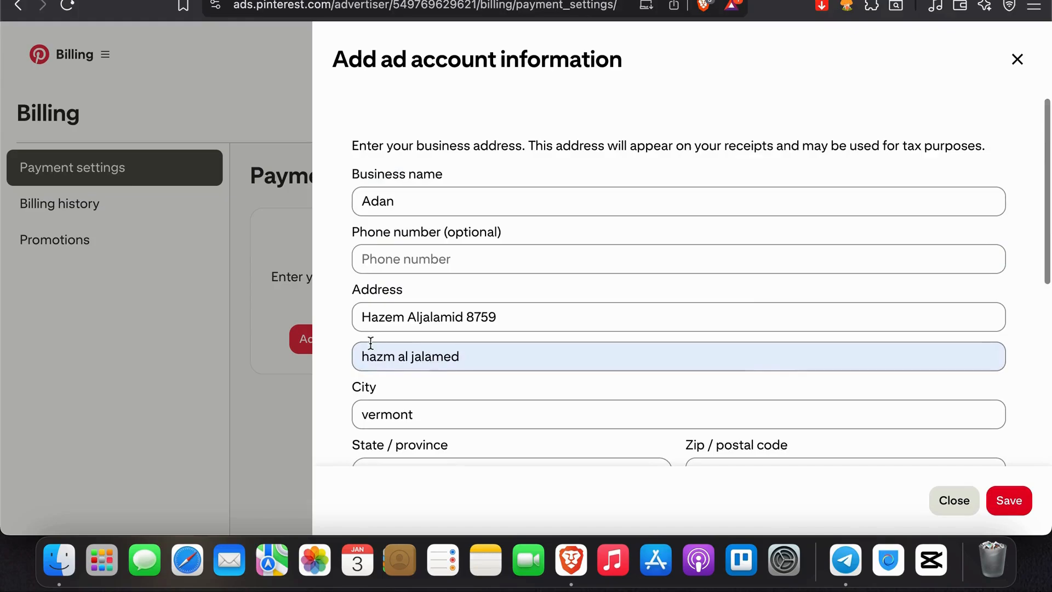
scroll(434, 392, down, 2)
triple_click(506, 273)
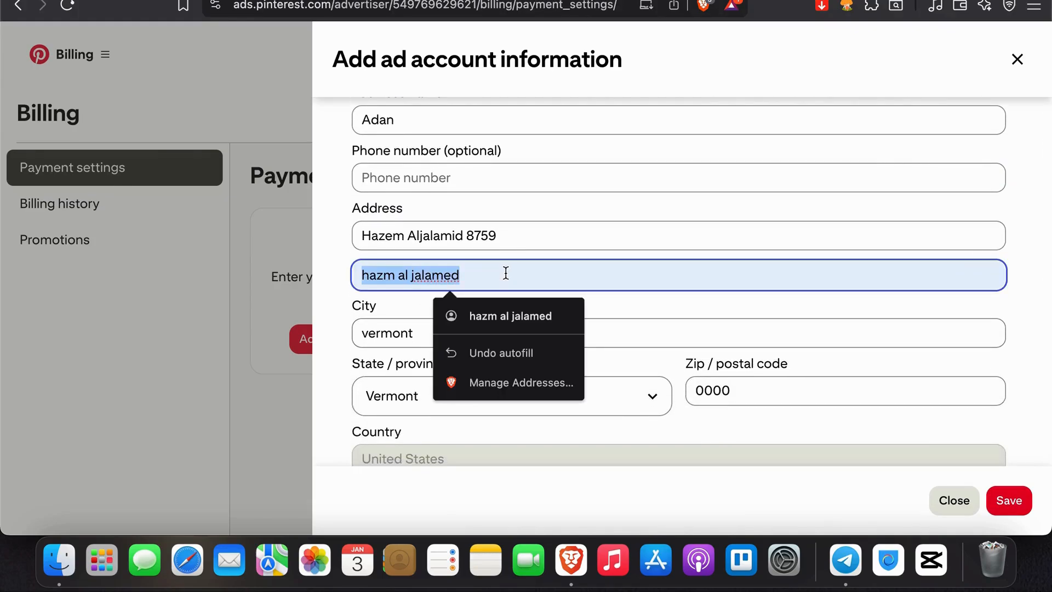
text(alm)
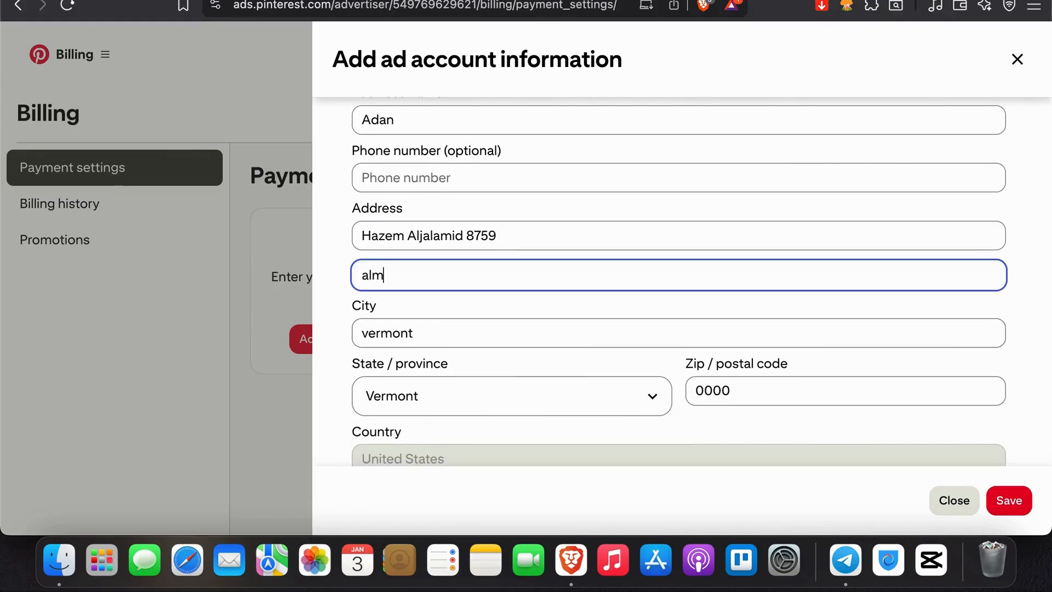
text(athar)
scroll(862, 350, down, 5)
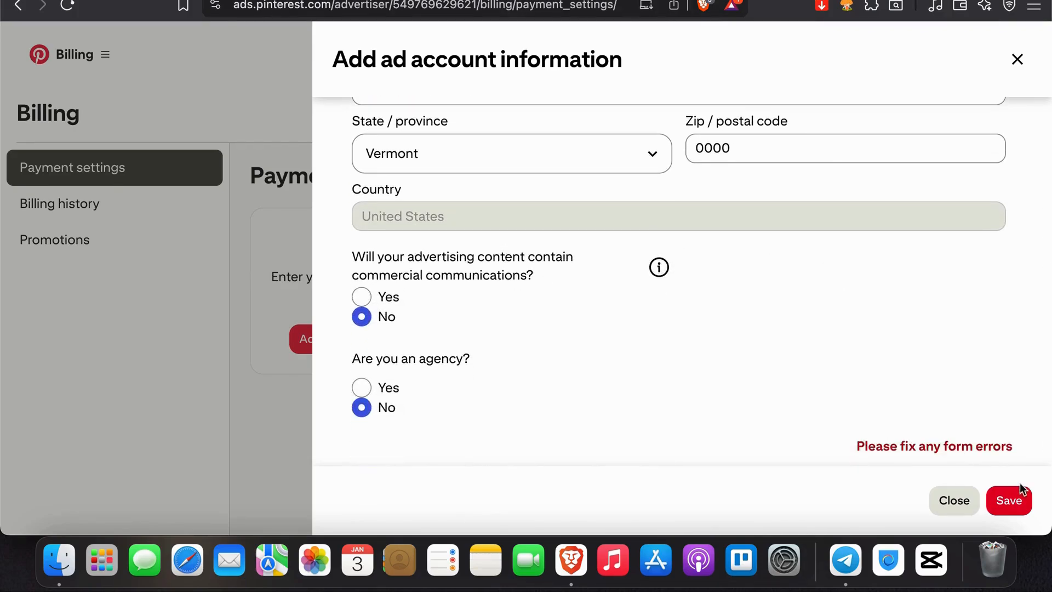
click(1015, 500)
click(1017, 59)
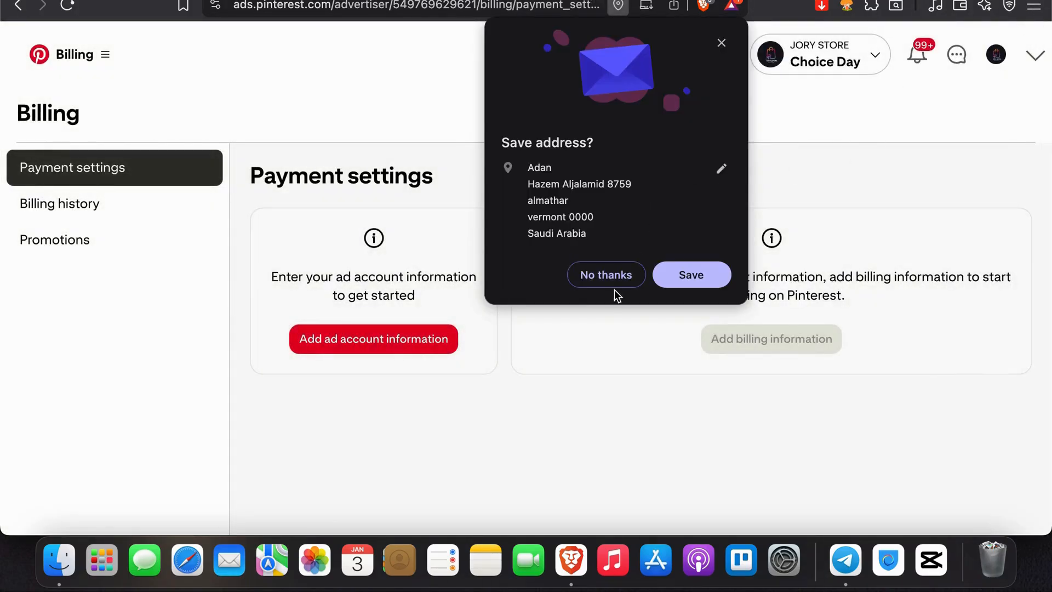
Step: Decline saving the address in the browser and open the page for creating a Pin for an ad
click(616, 277)
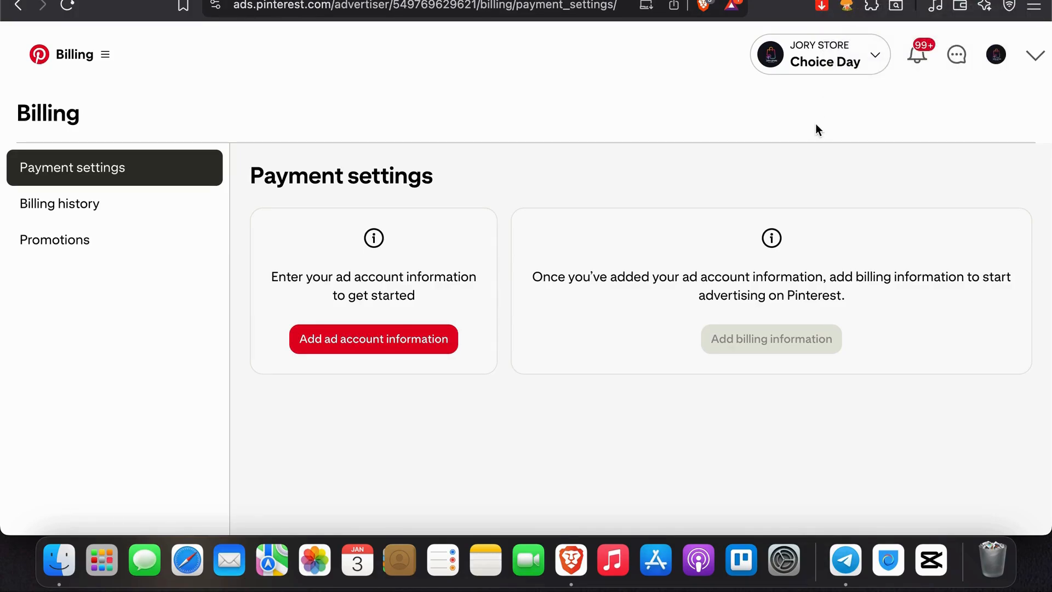
click(876, 0)
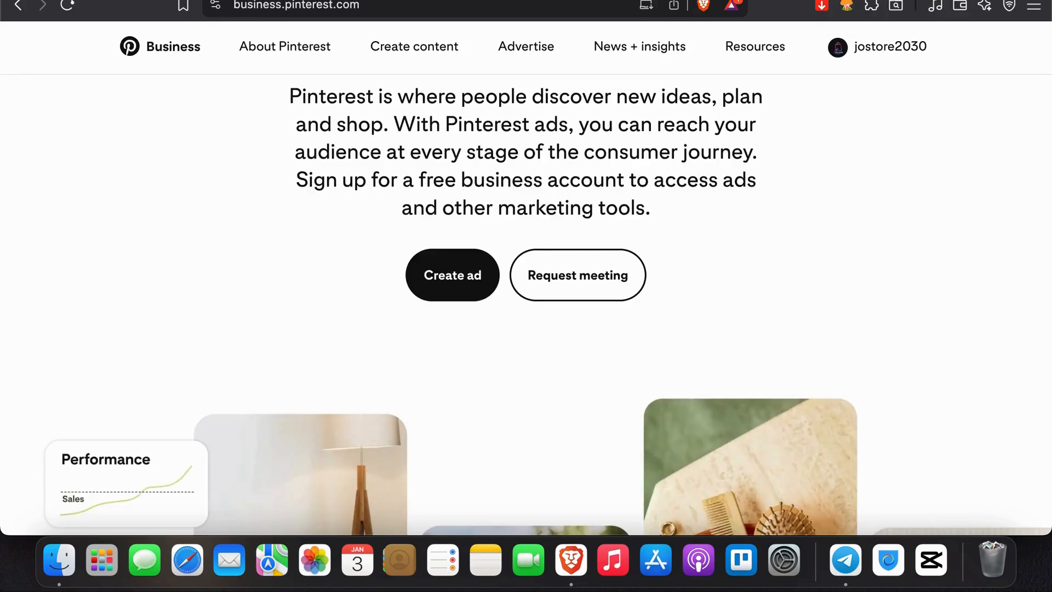
click(767, 0)
click(59, 73)
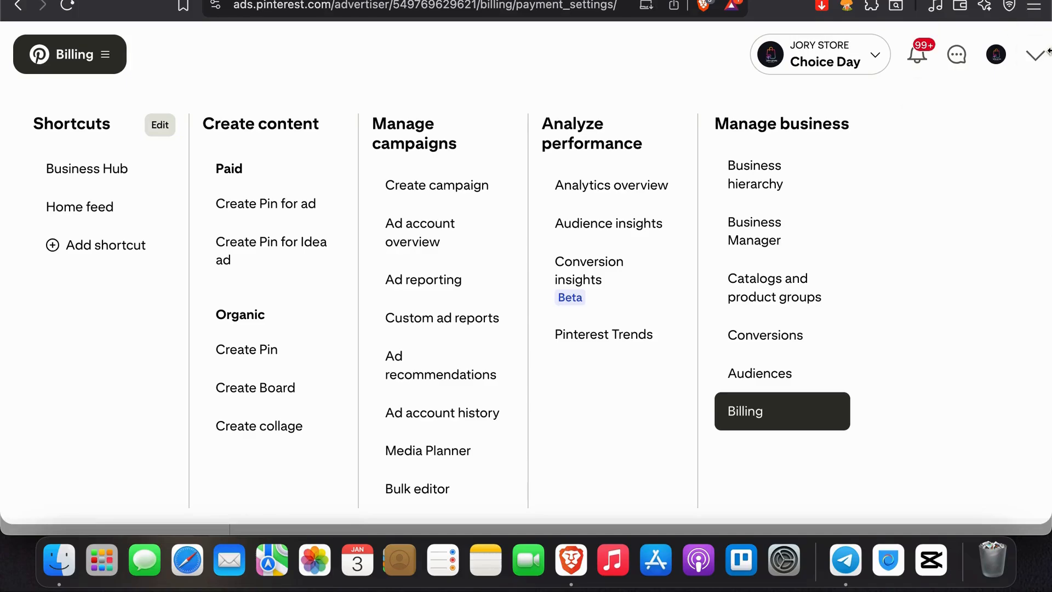
click(303, 211)
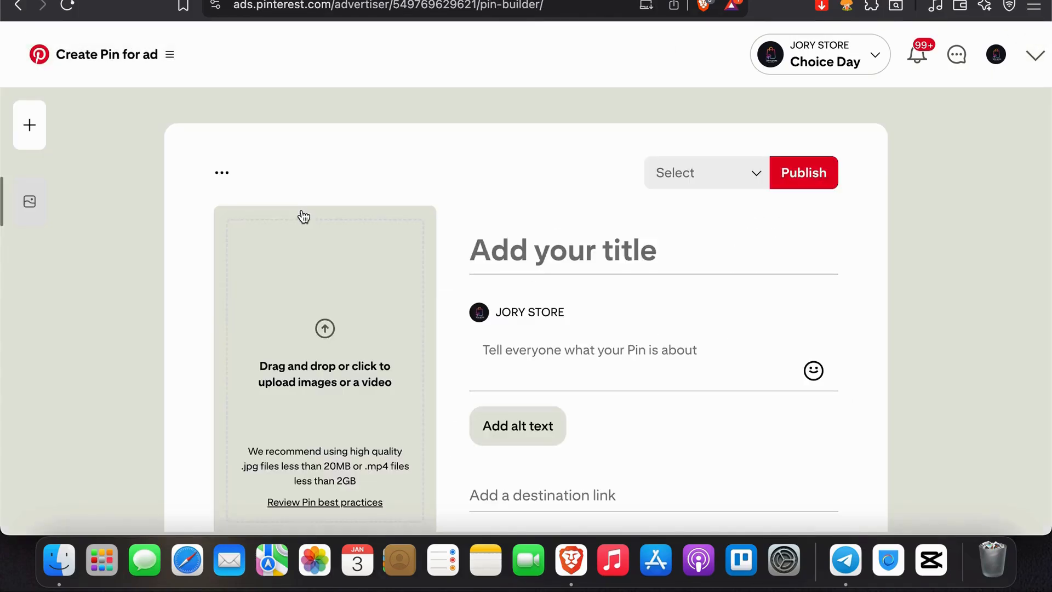
Step: Examine the Pin builder's upload area, title, description, destination link, publishing options and board choice
scroll(471, 369, down, 1)
scroll(471, 369, down, 4)
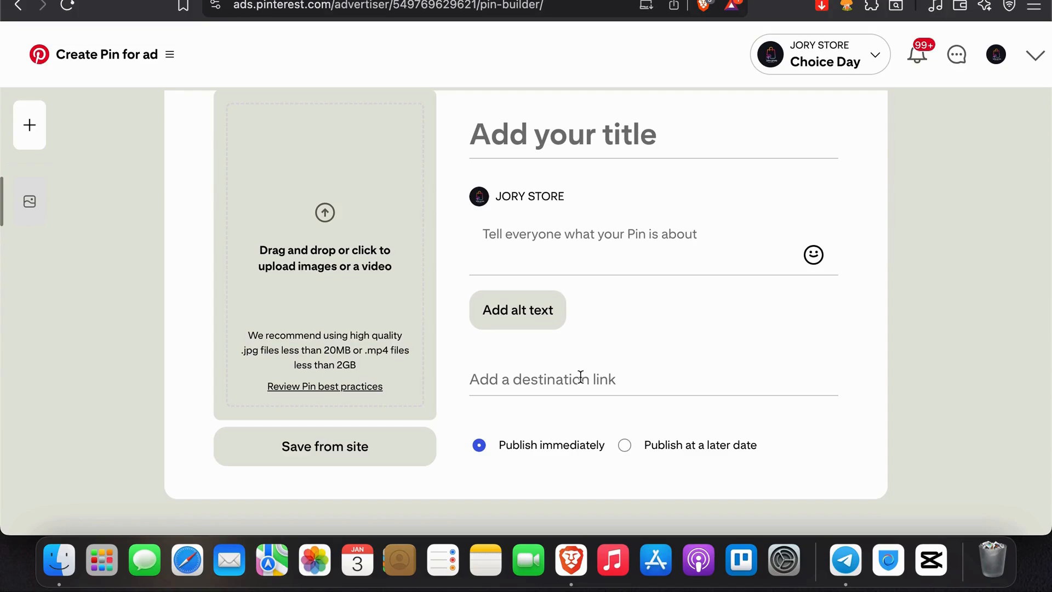
scroll(580, 376, up, 3)
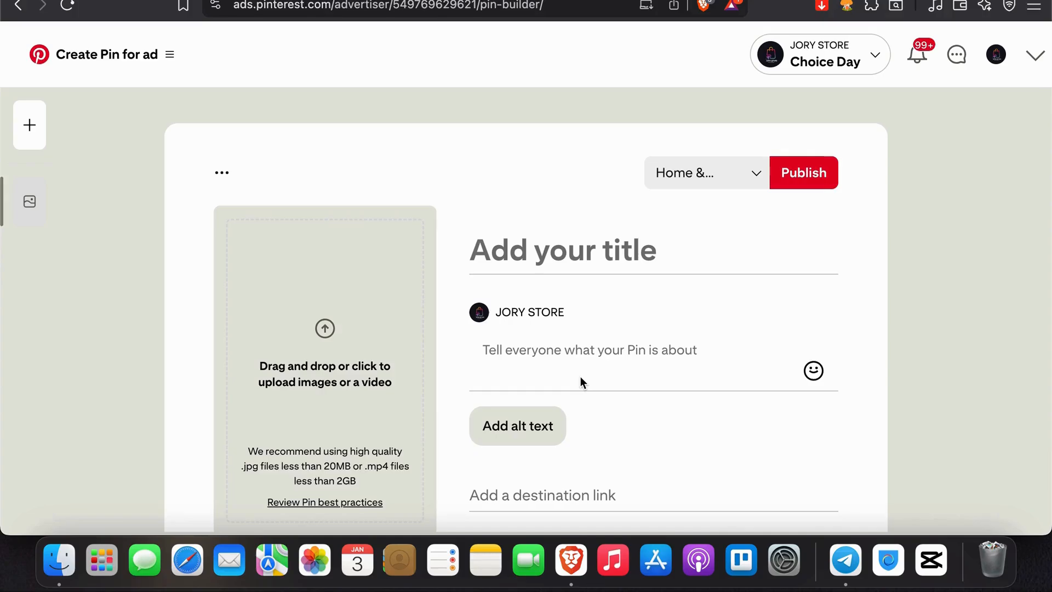
click(751, 172)
click(751, 173)
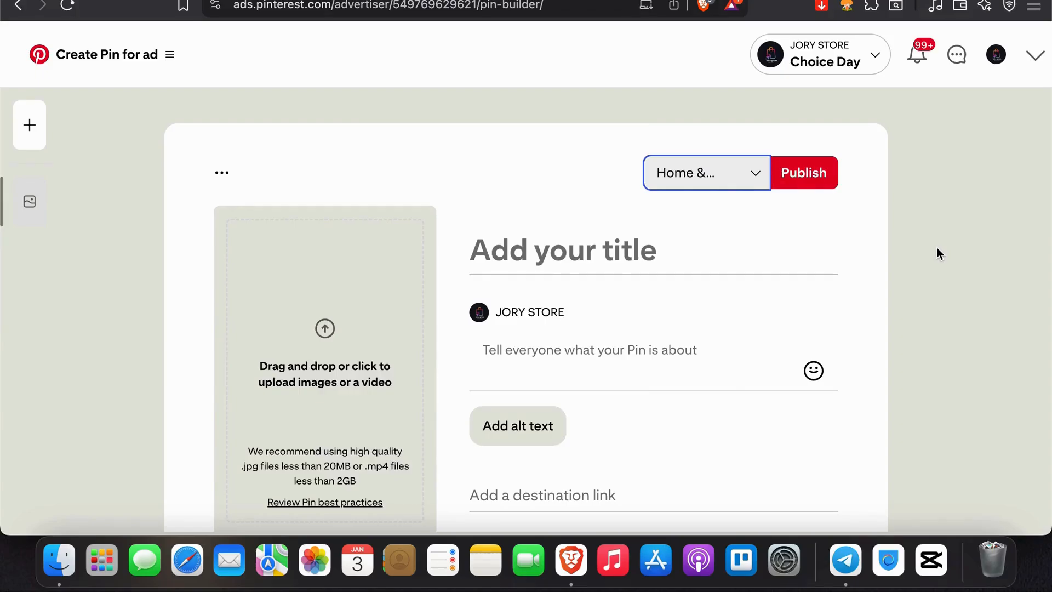
scroll(936, 253, down, 3)
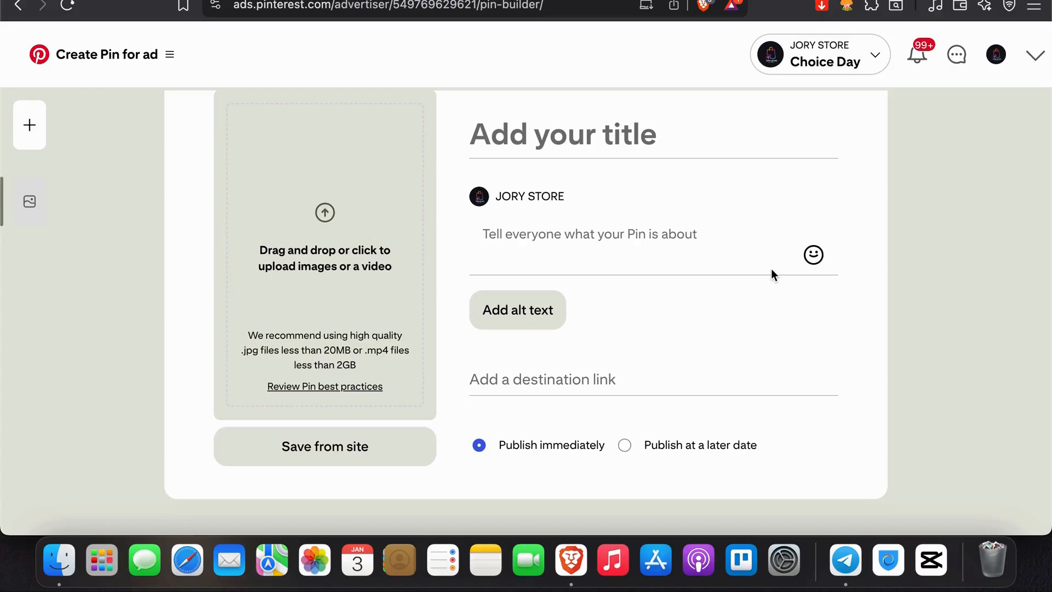
scroll(771, 268, up, 3)
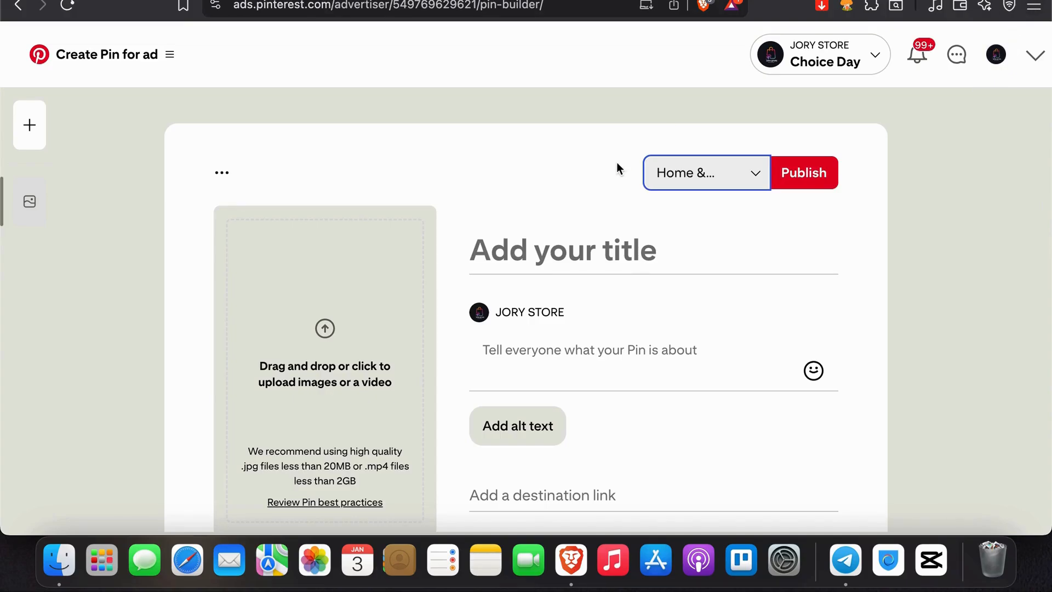
Step: Return to the billing page, then visit the Business Hub and the home feed
click(15, 6)
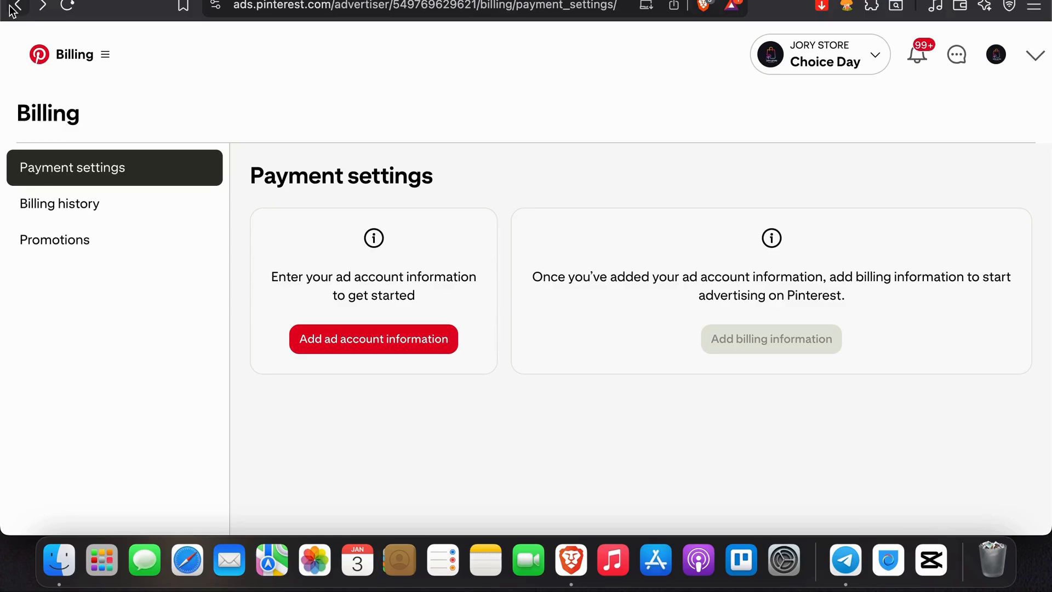
click(94, 63)
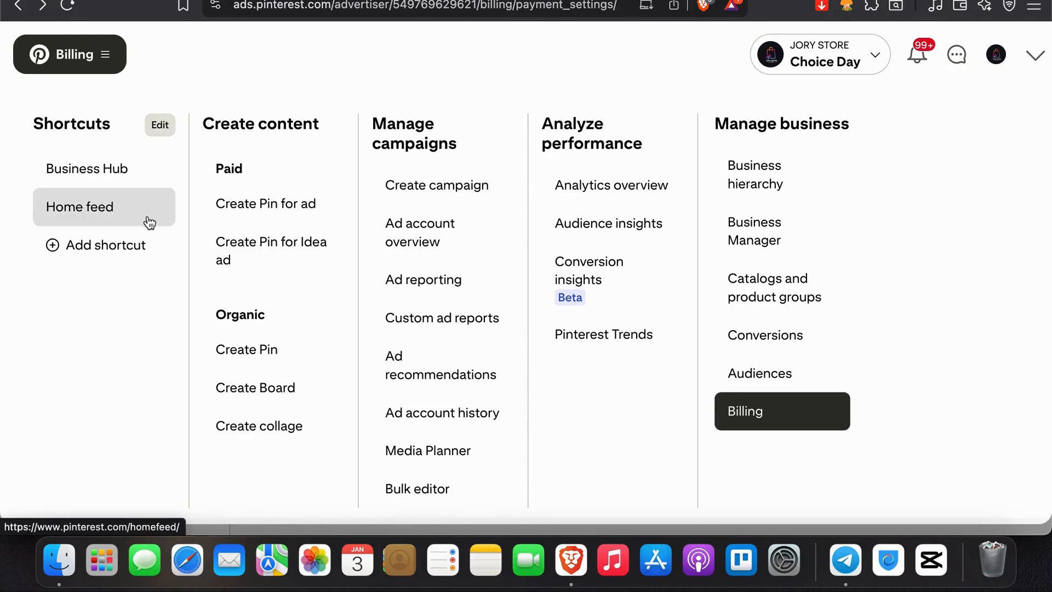
click(105, 186)
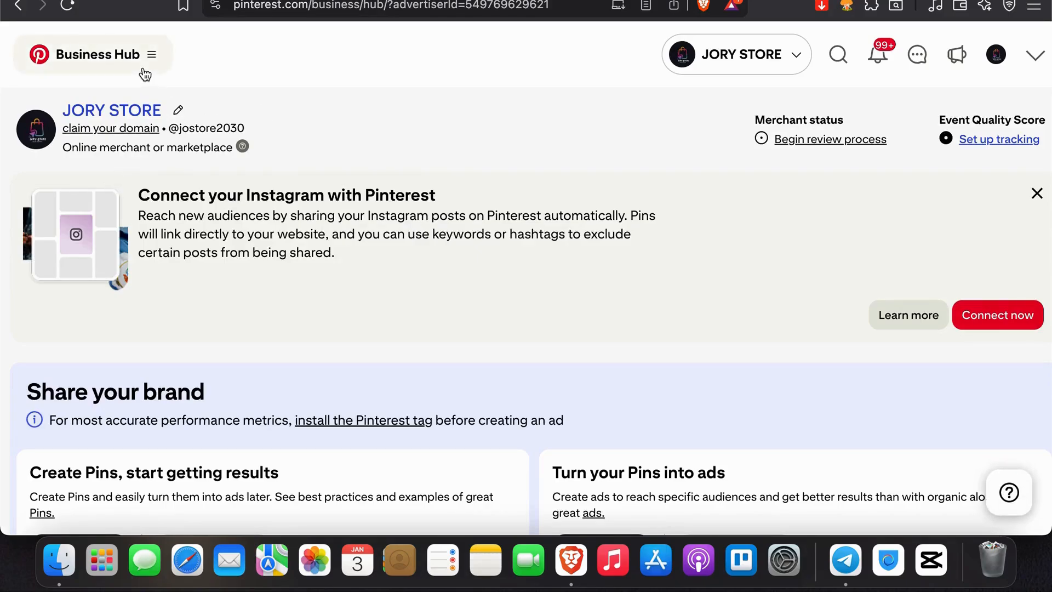
click(141, 45)
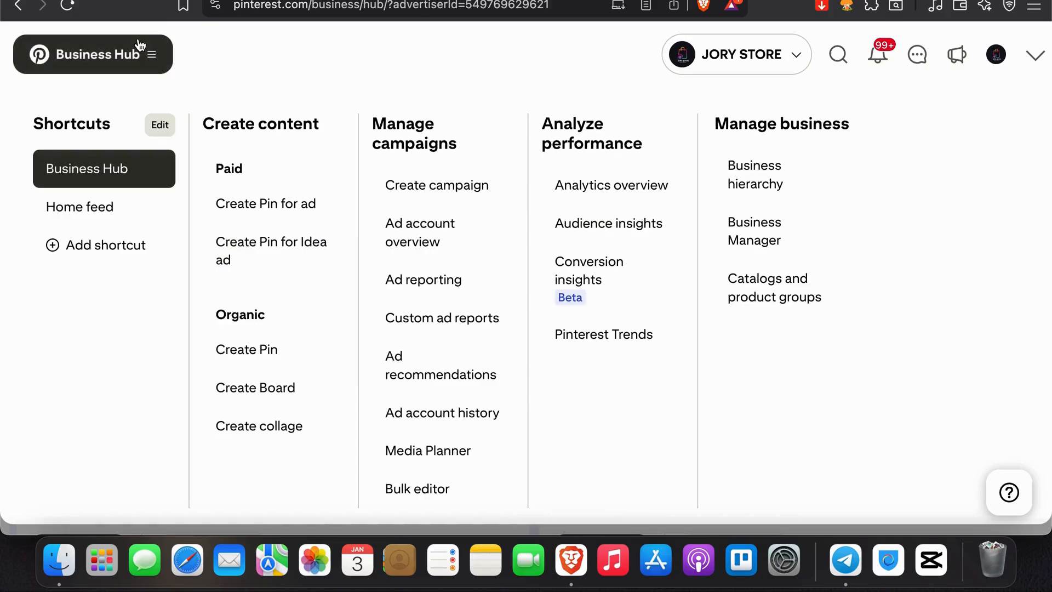
click(92, 205)
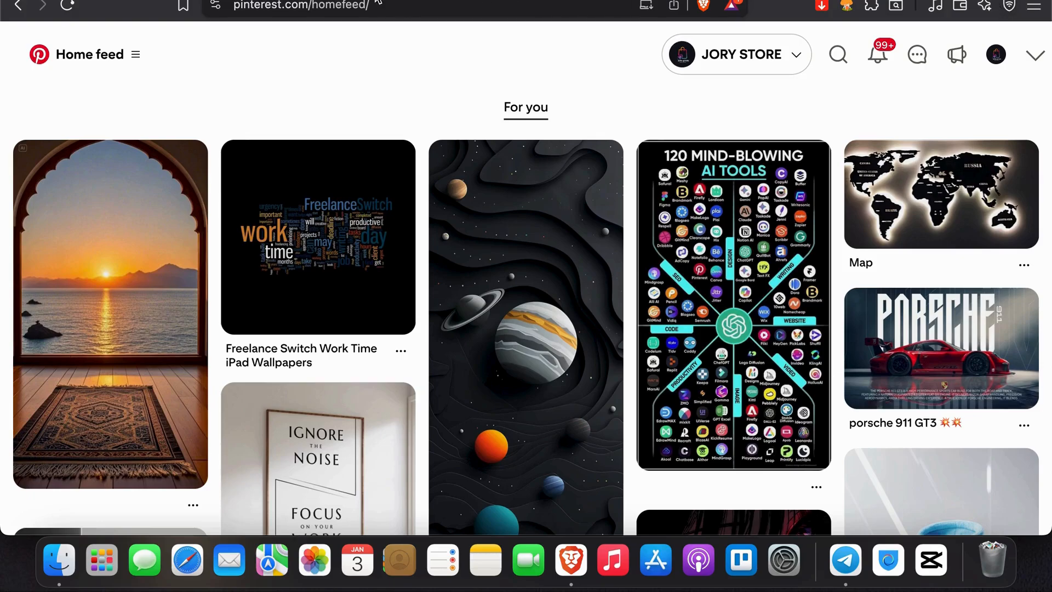
Step: Go back through the browsing history to the store's profile page and from there to the profile settings
right_click(18, 6)
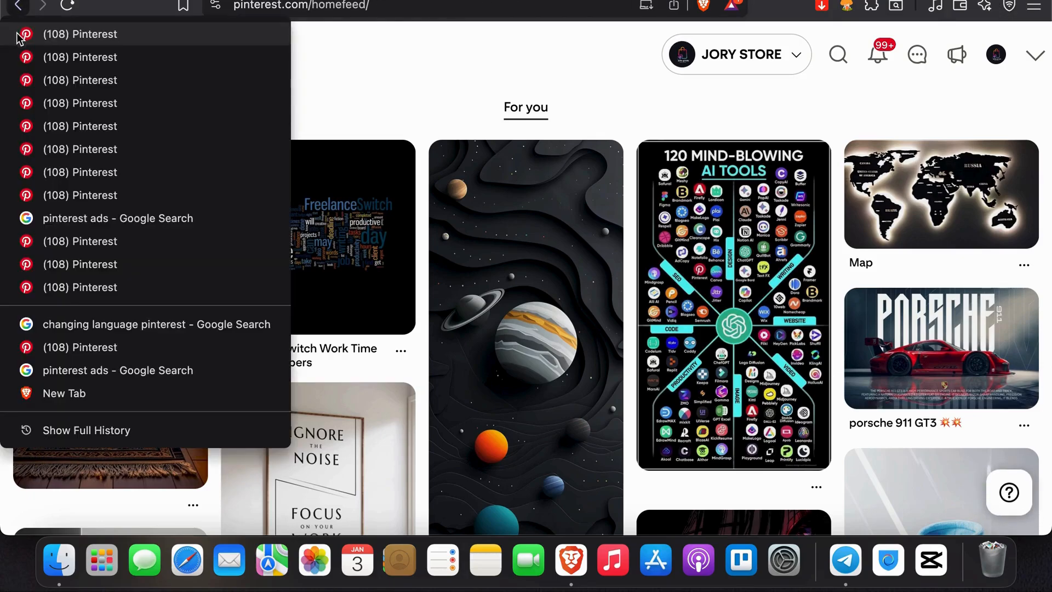
click(57, 289)
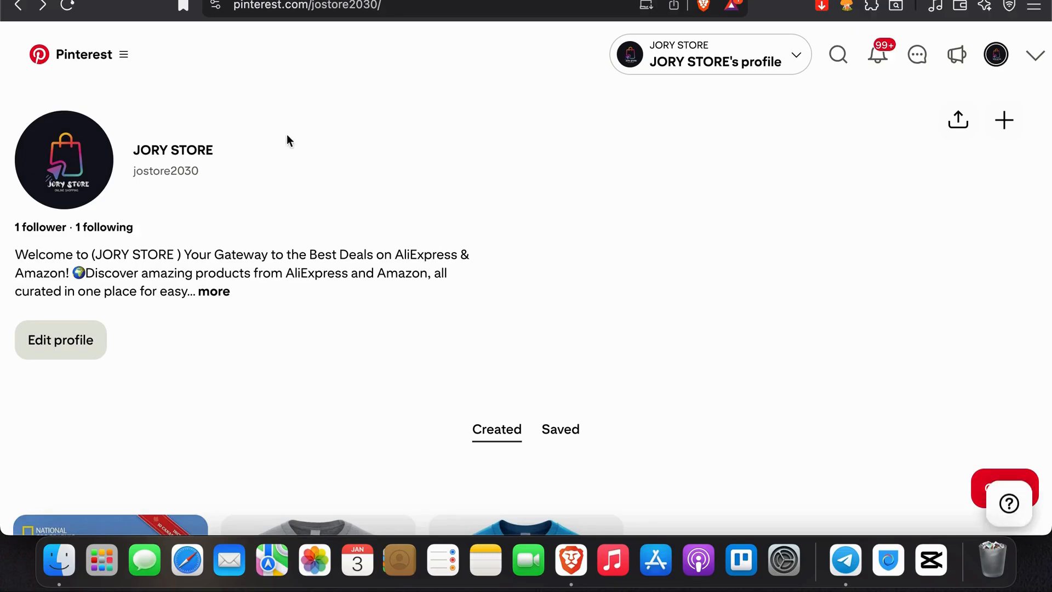
right_click(18, 5)
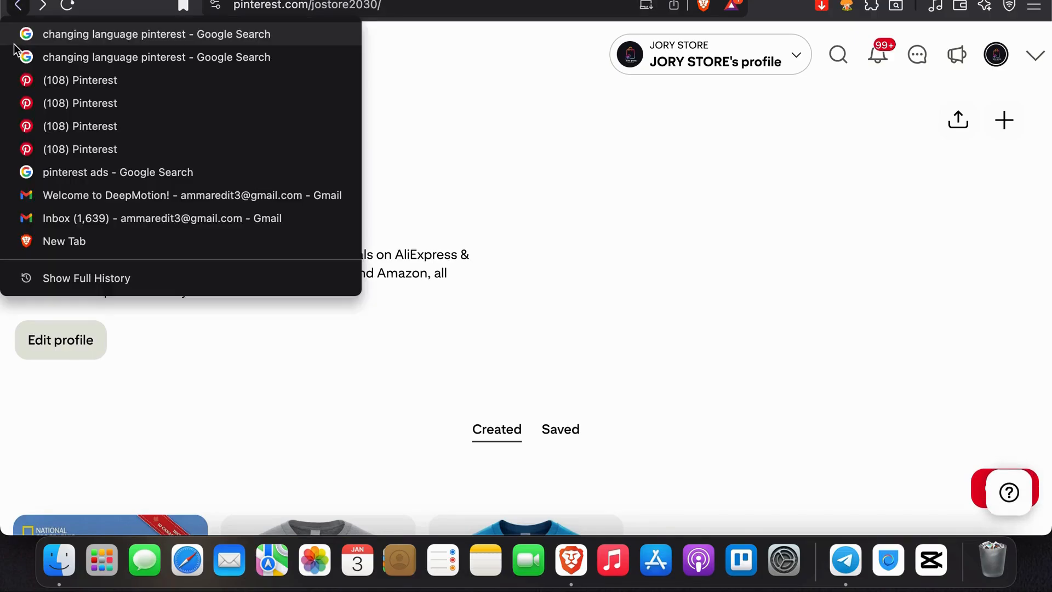
click(31, 85)
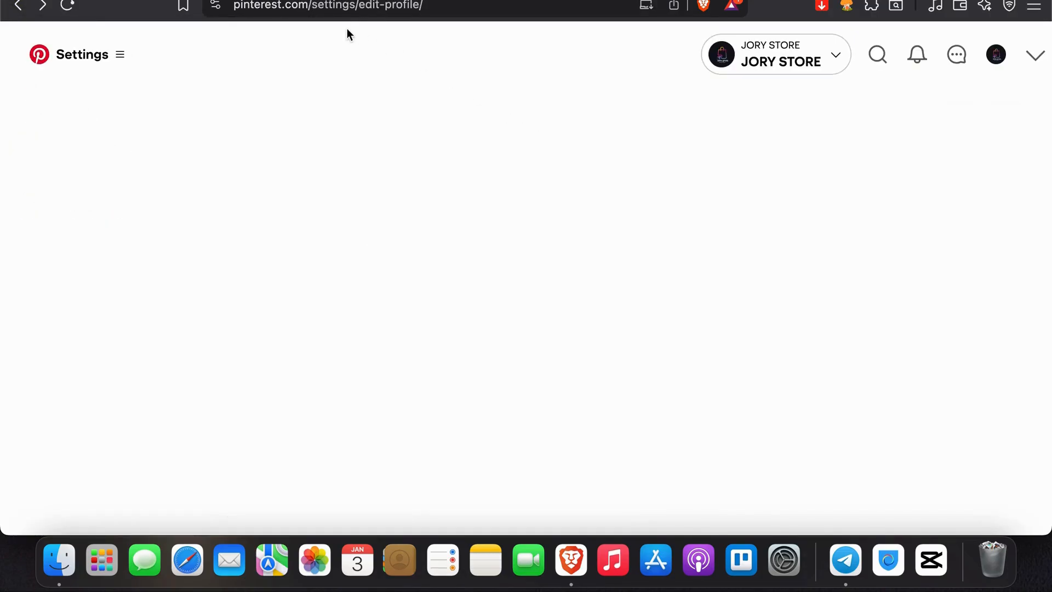
Step: Look up "pinterest ads" in the address bar and open the suggested automated campaign creation page
click(371, 6)
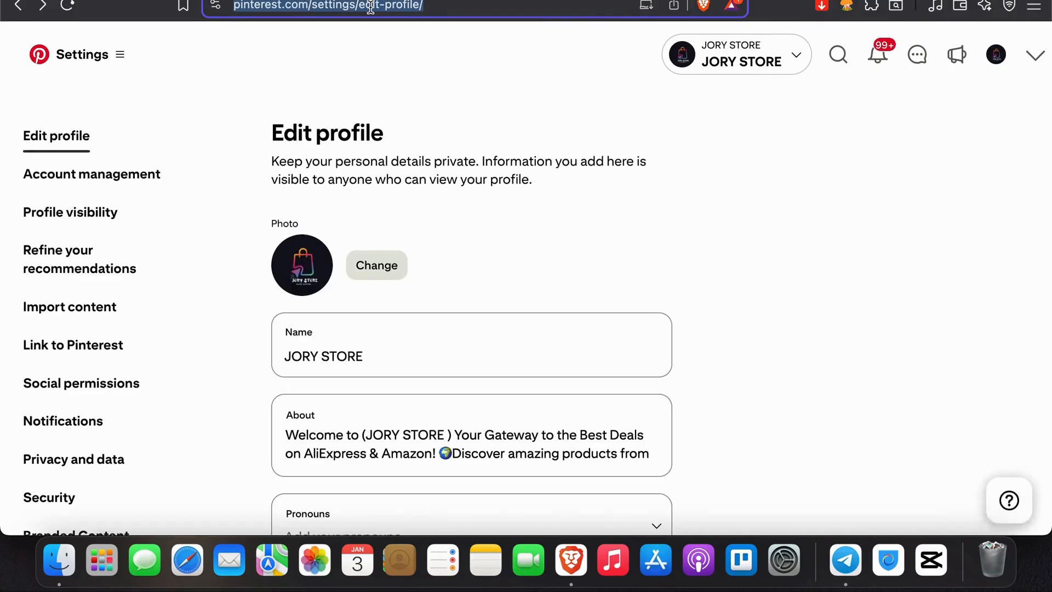
text(pin)
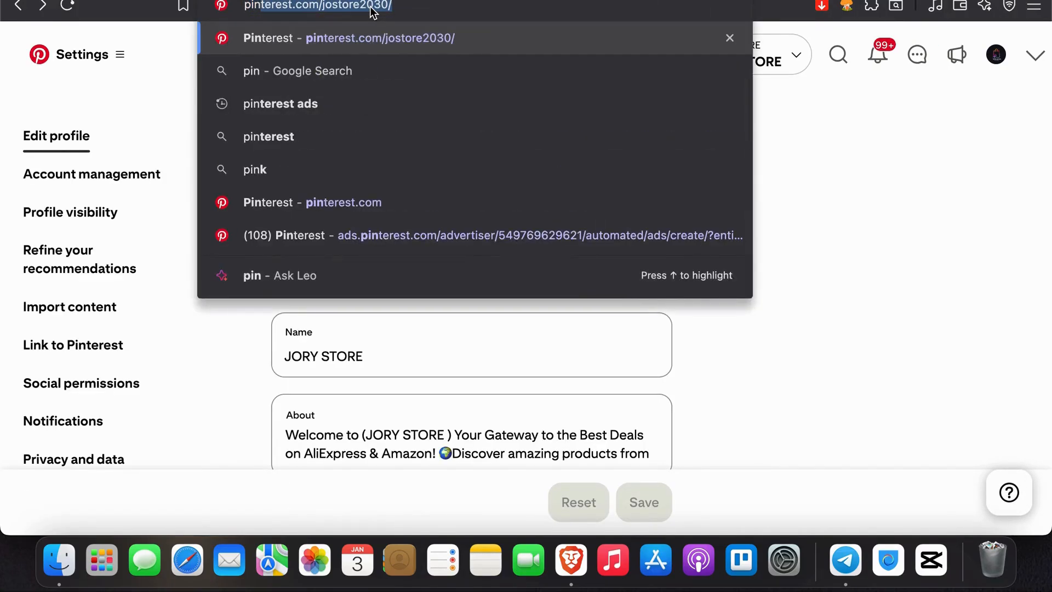
text(tere)
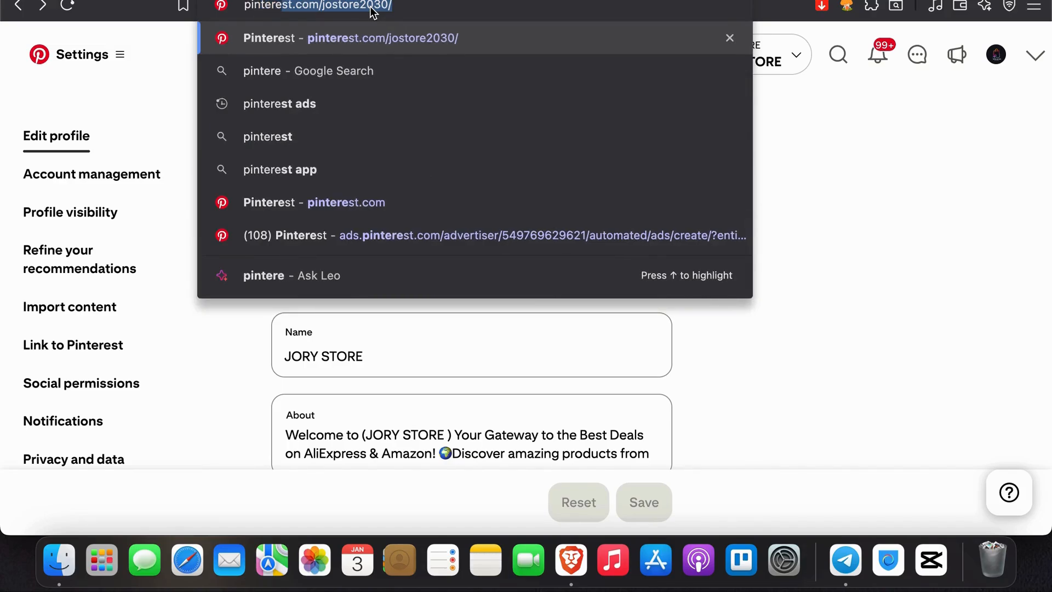
text(st ads)
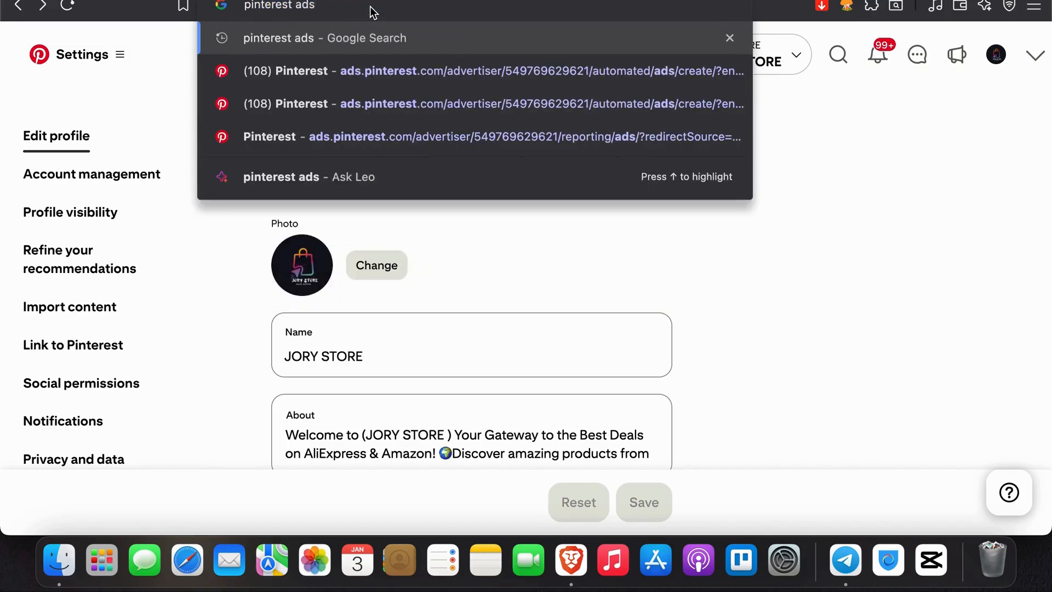
key(Down)
key(Return)
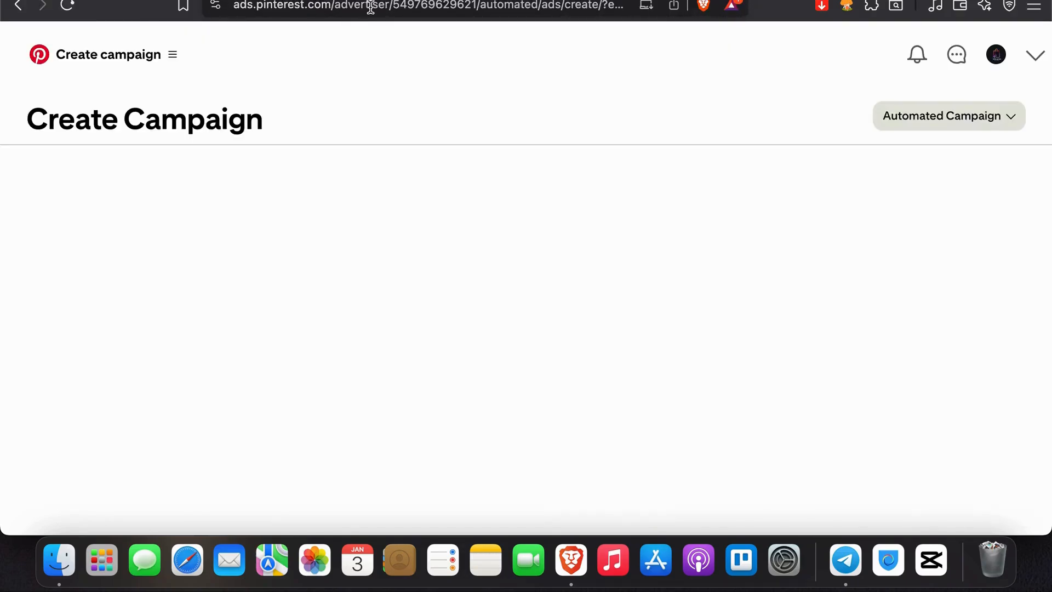
Step: Keep Consideration as the campaign objective and add the existing Pin "The Ultimate Travel Guide..." to promote
mouse_move(591, 338)
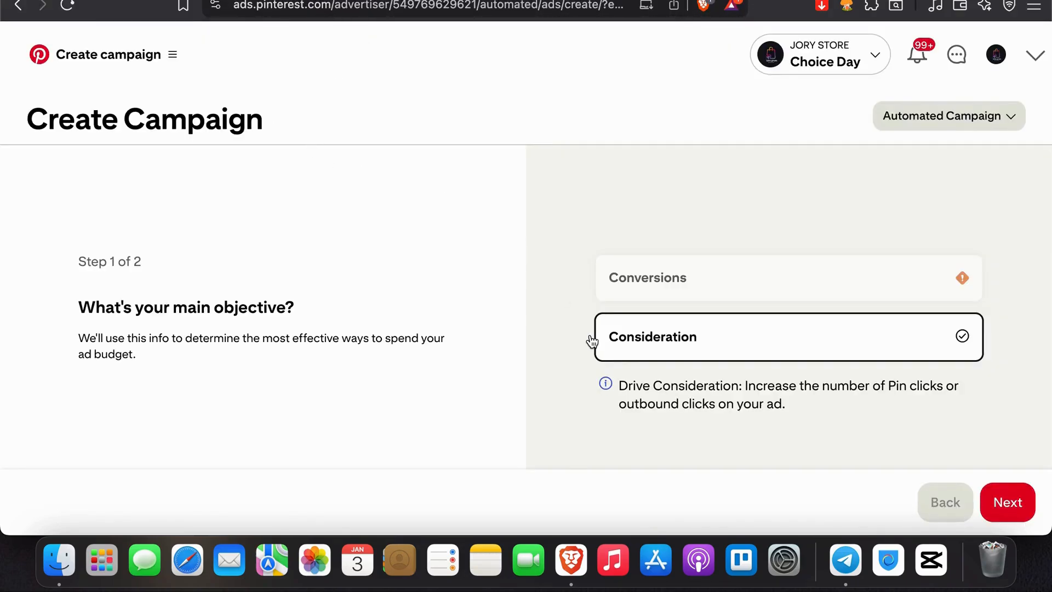
click(1011, 503)
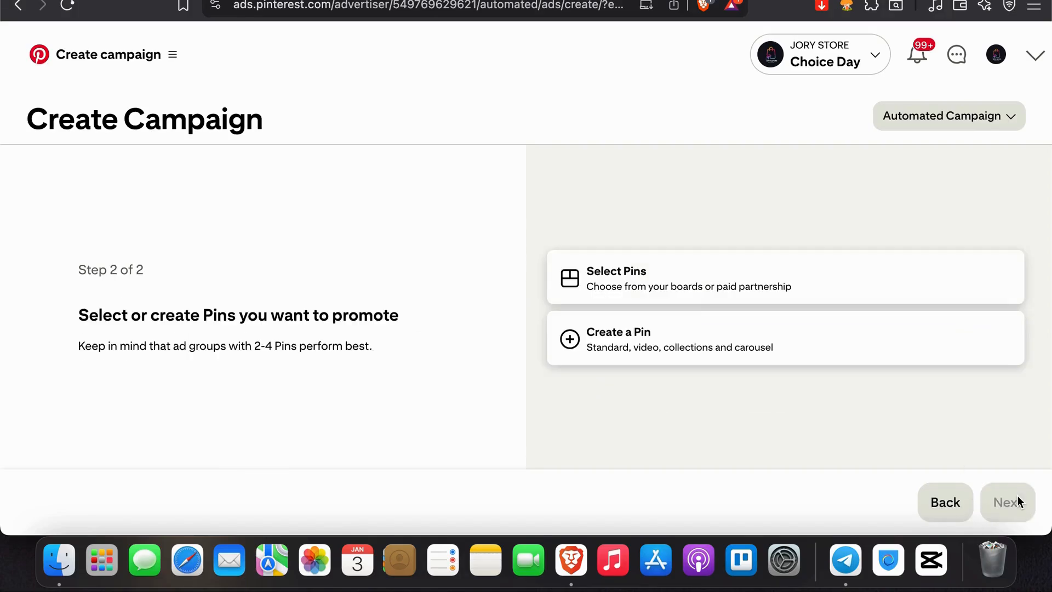
click(687, 294)
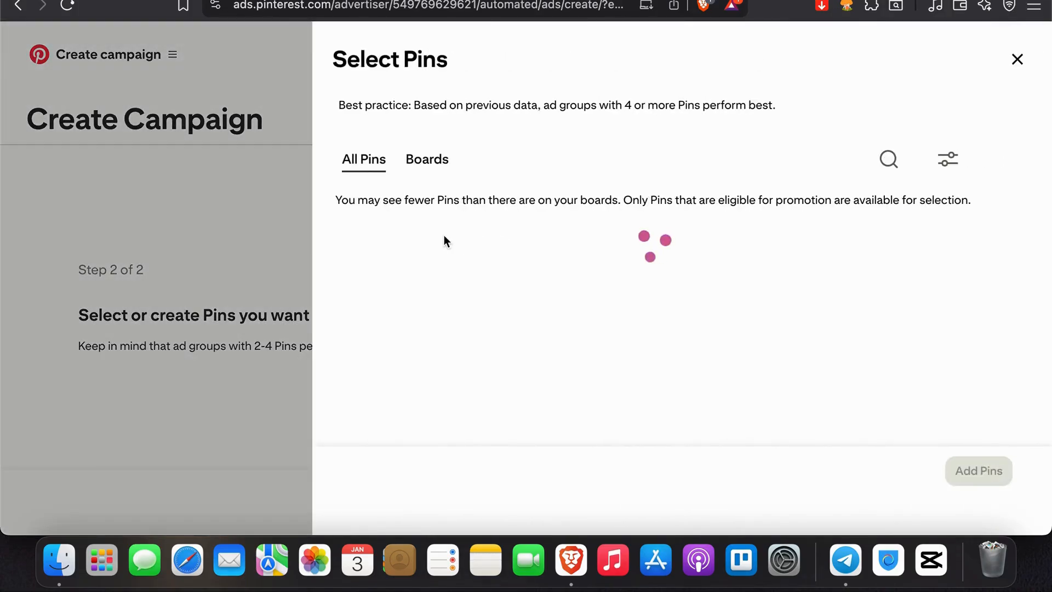
click(531, 296)
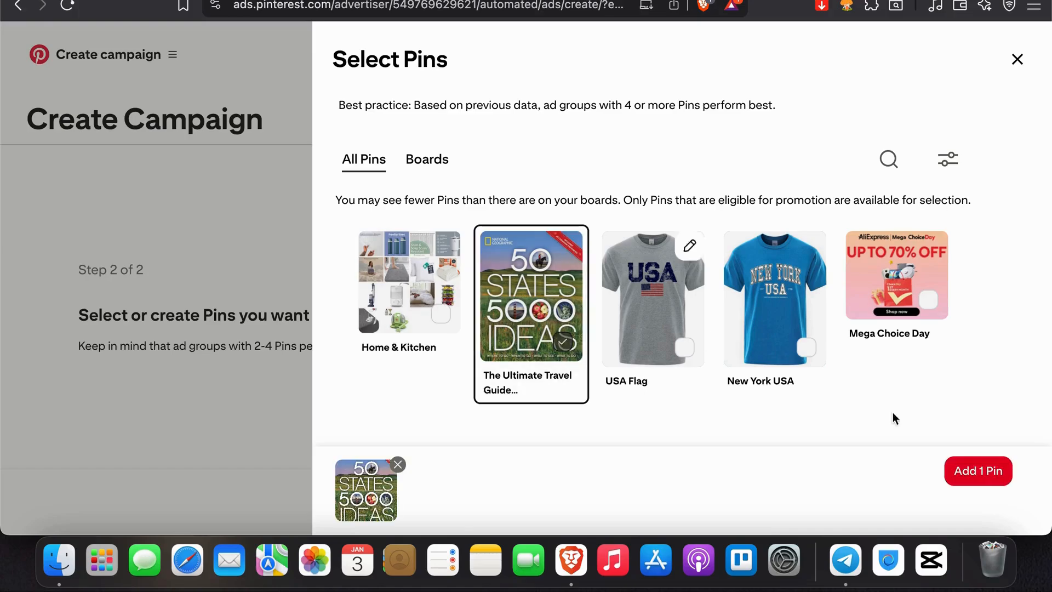
click(966, 477)
Step: Review the selected Pin's ad name and destination URL and continue to the campaign summary
scroll(943, 389, down, 3)
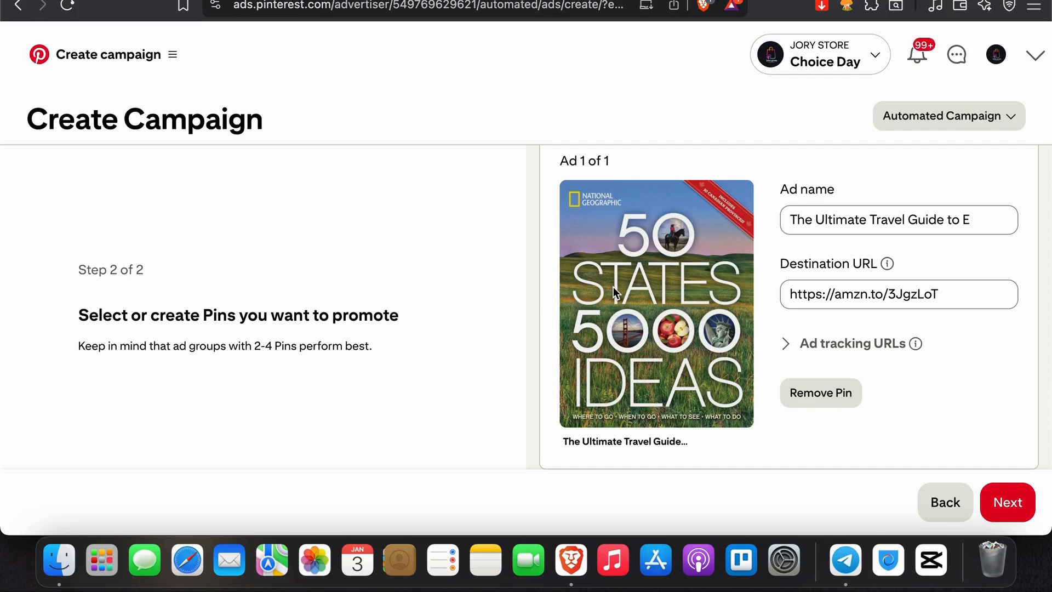
scroll(834, 267, down, 1)
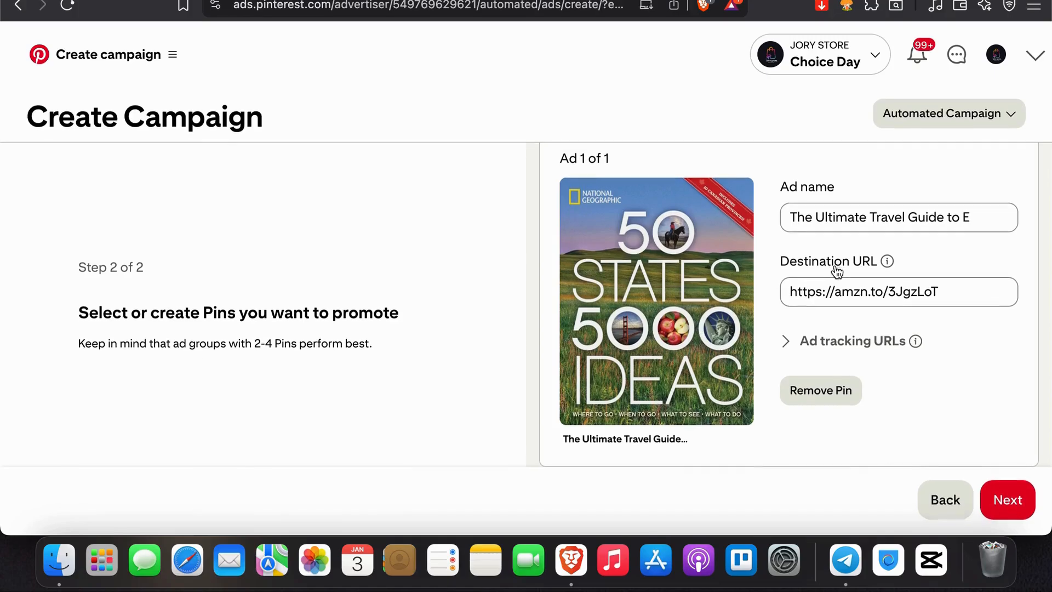
click(1016, 515)
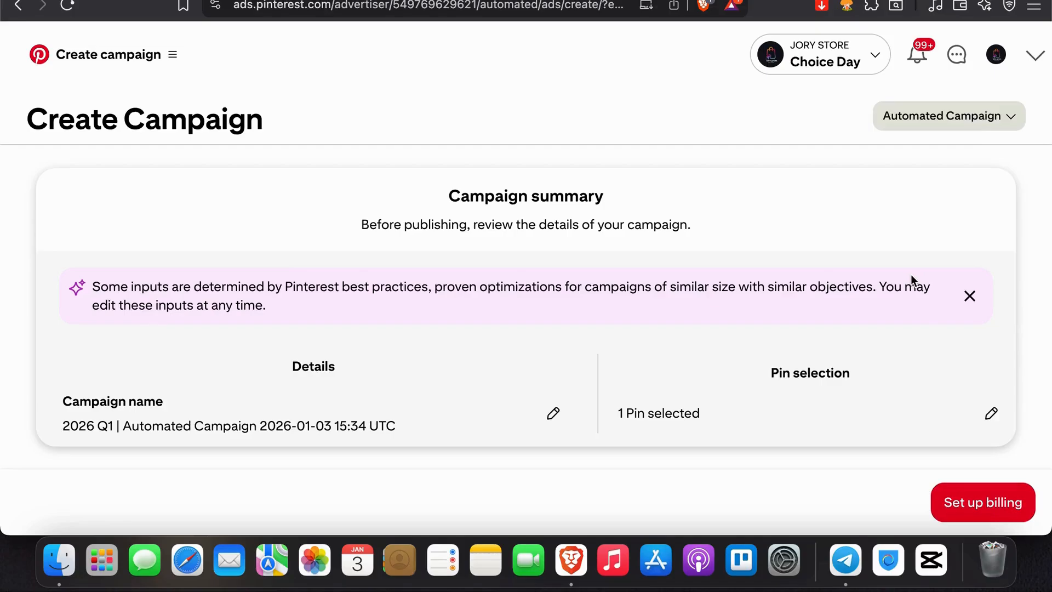
Step: Switch to a manual campaign and examine its objectives, campaign dates, promotions, targeting and ads sections
click(959, 123)
click(928, 160)
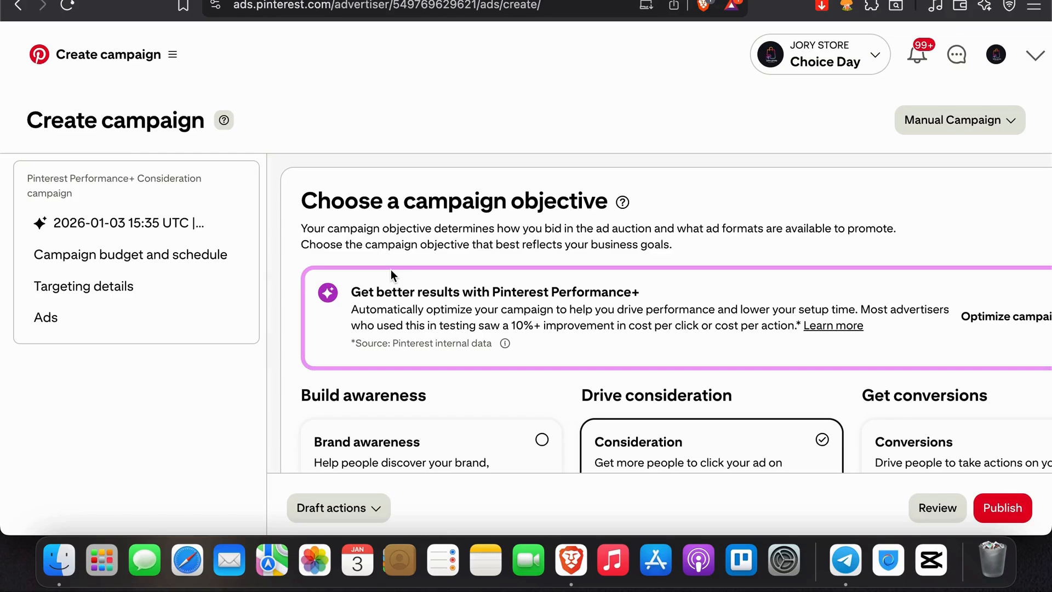
scroll(390, 269, down, 15)
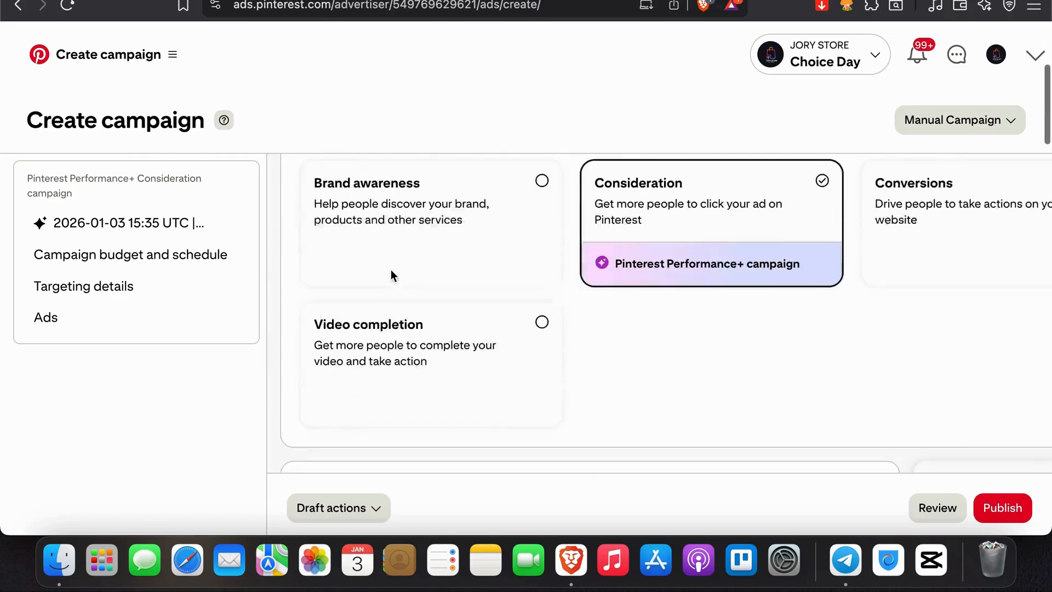
scroll(390, 270, down, 10)
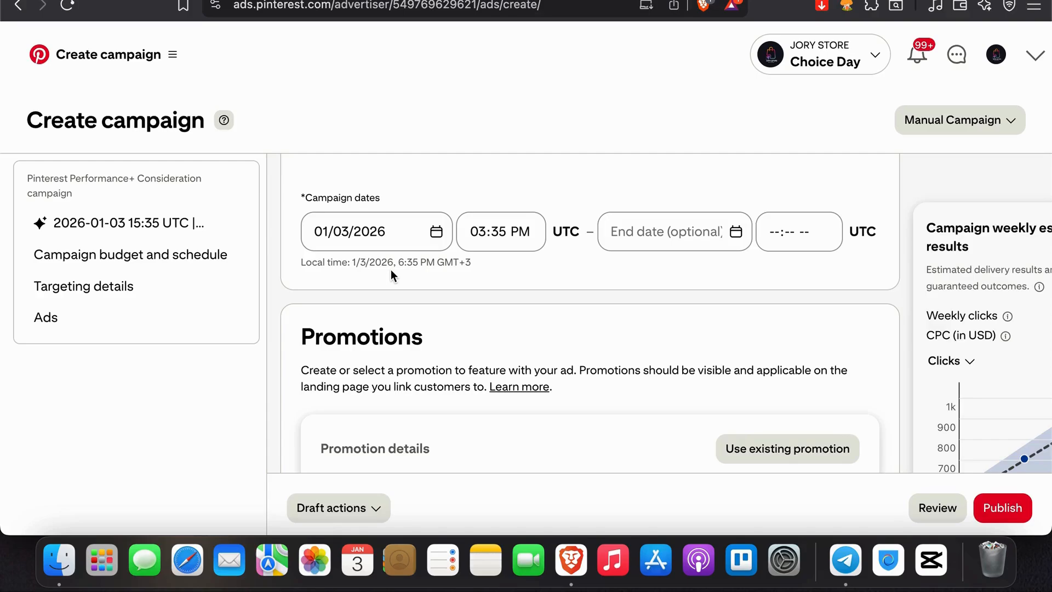
scroll(391, 273, down, 5)
scroll(392, 274, down, 7)
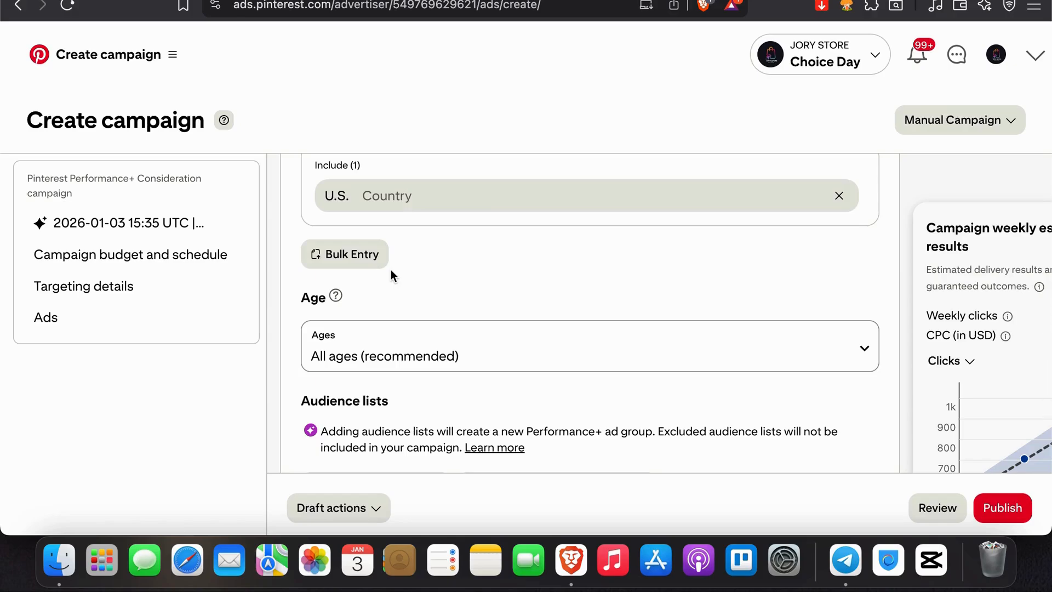
scroll(390, 270, down, 10)
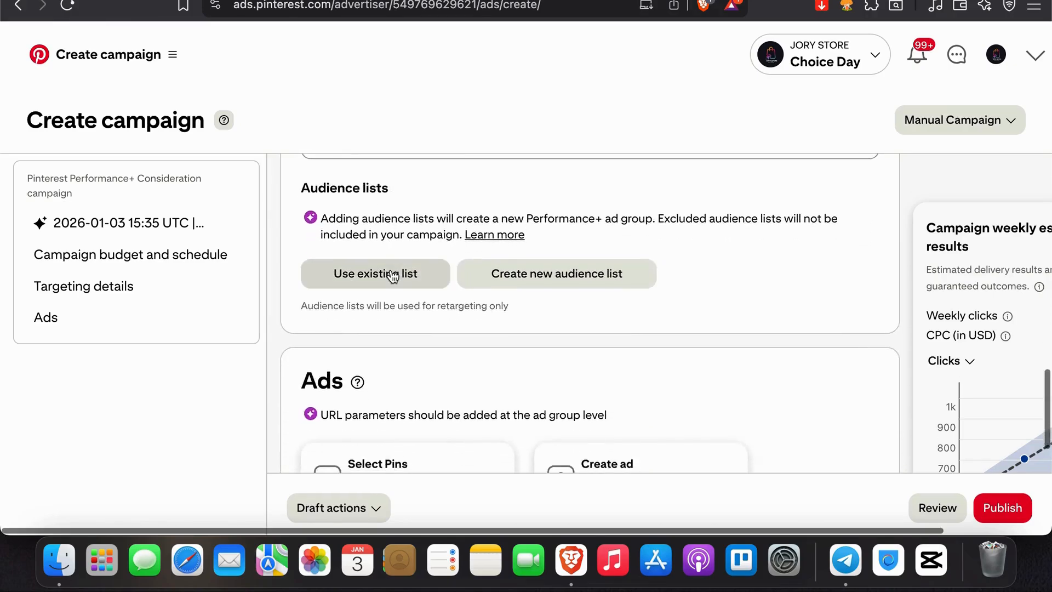
Step: Examine the manual campaign's budget and schedule, location targeting, campaign name and ad group settings
scroll(391, 273, up, 5)
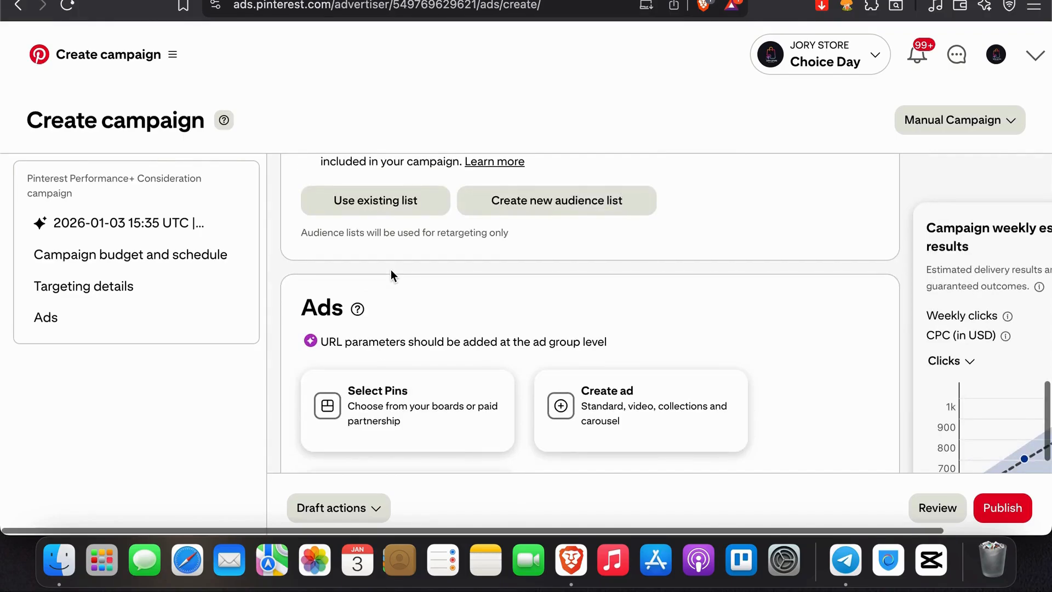
scroll(390, 270, up, 5)
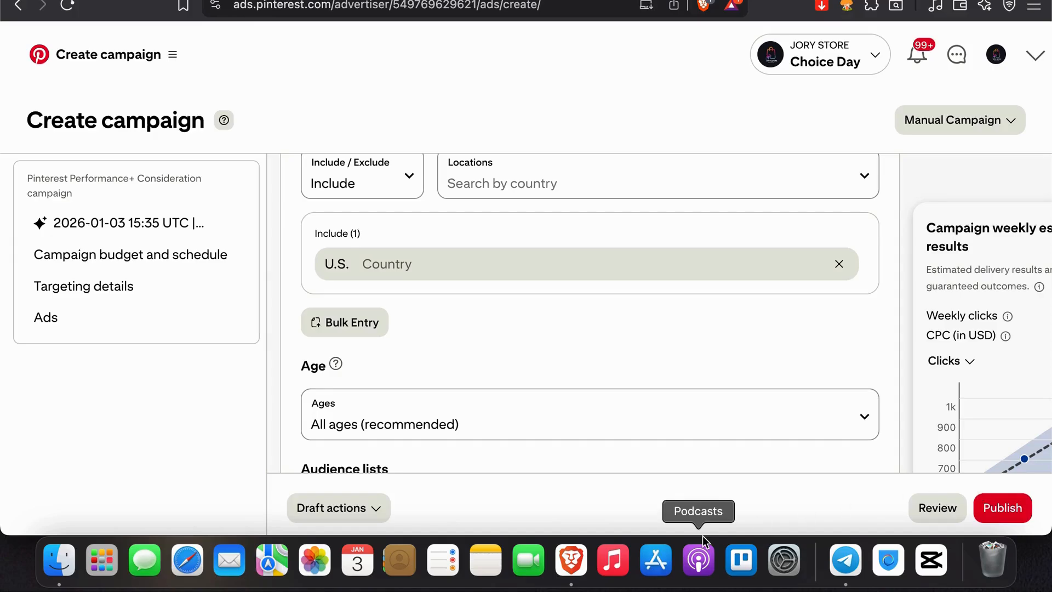
scroll(570, 363, up, 10)
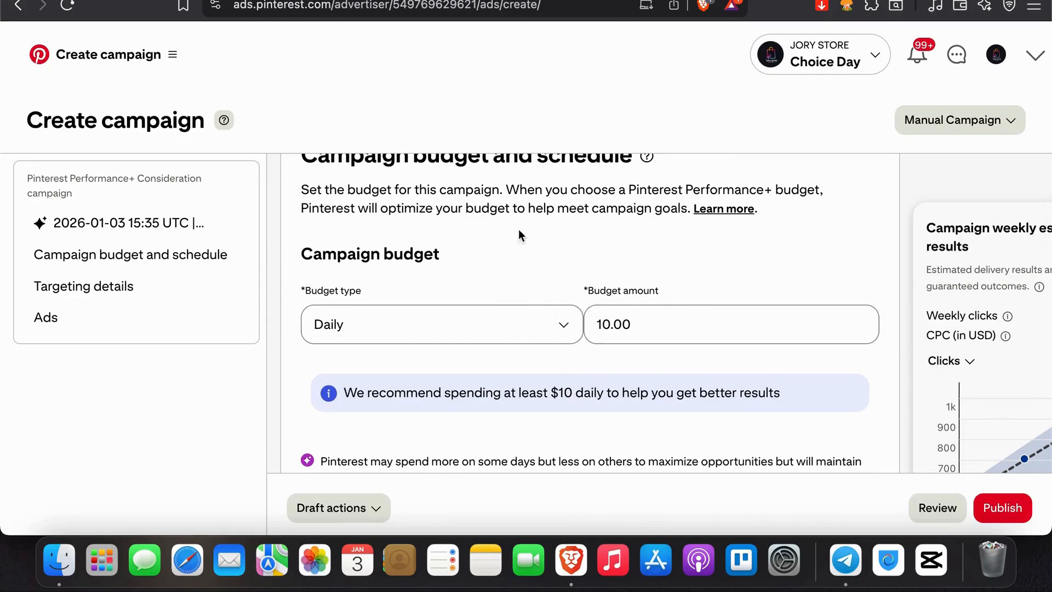
scroll(576, 398, down, 3)
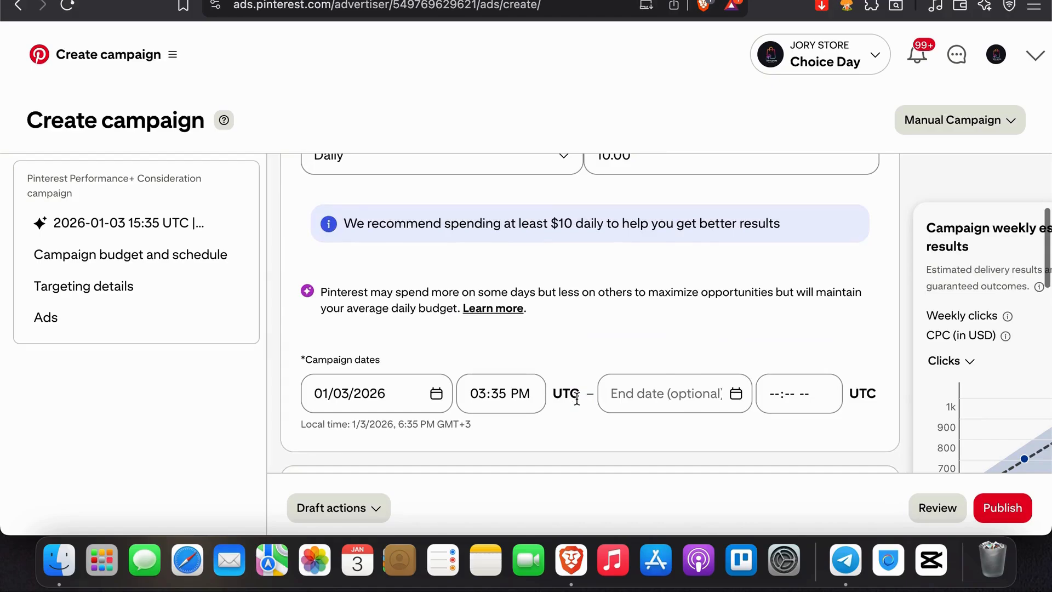
scroll(576, 398, up, 1)
scroll(576, 398, down, 5)
scroll(576, 398, down, 6)
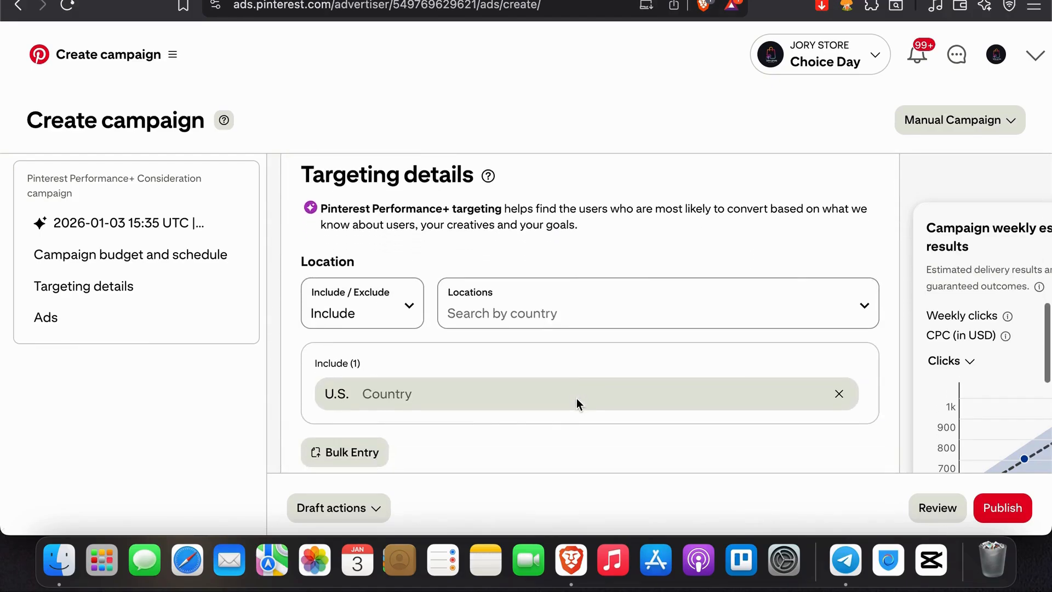
scroll(576, 397, down, 3)
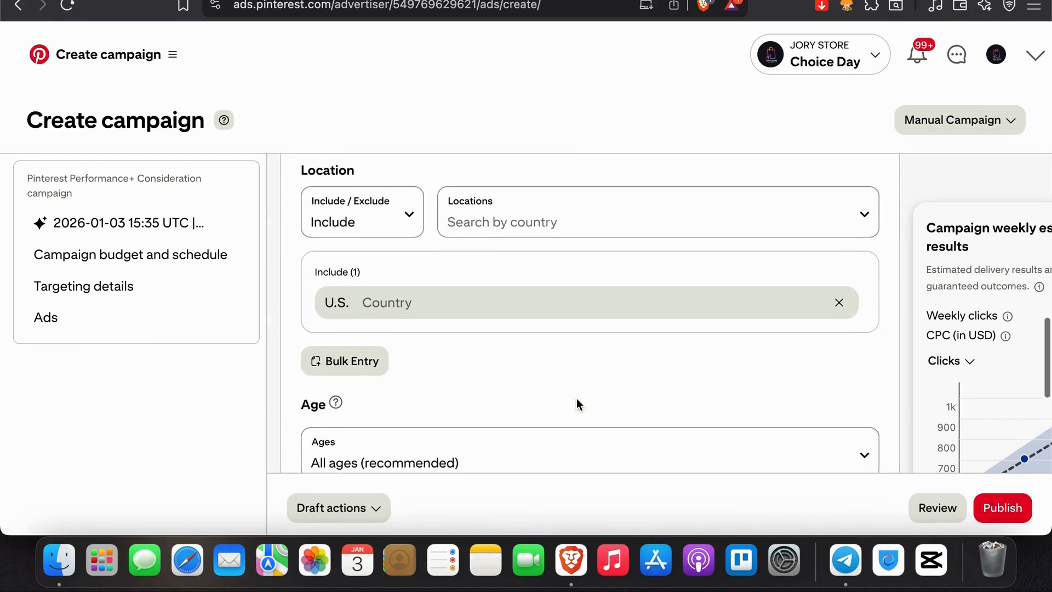
scroll(577, 398, up, 10)
scroll(578, 405, up, 5)
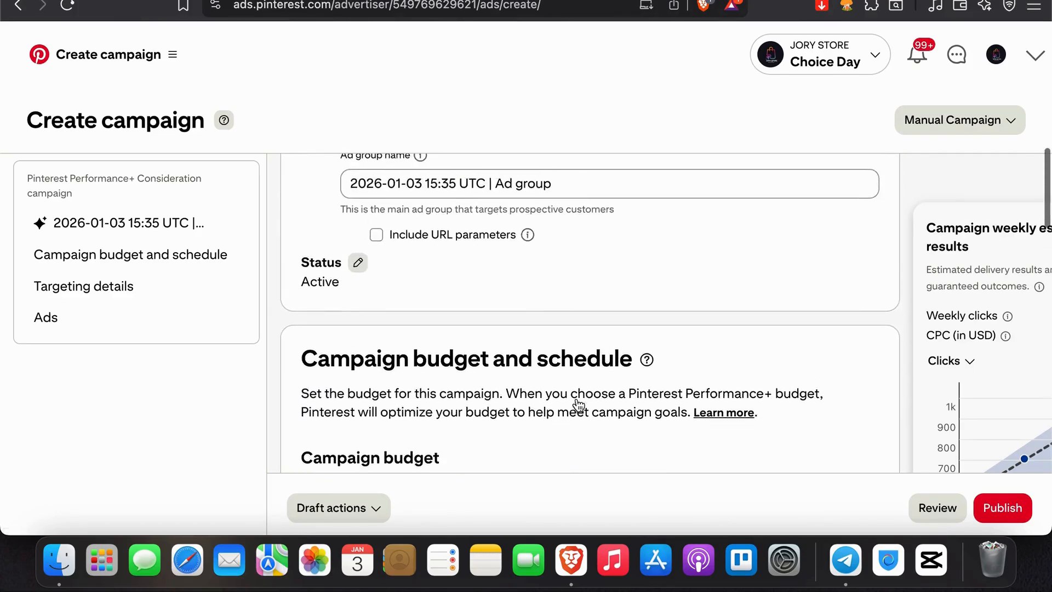
scroll(576, 398, down, 1)
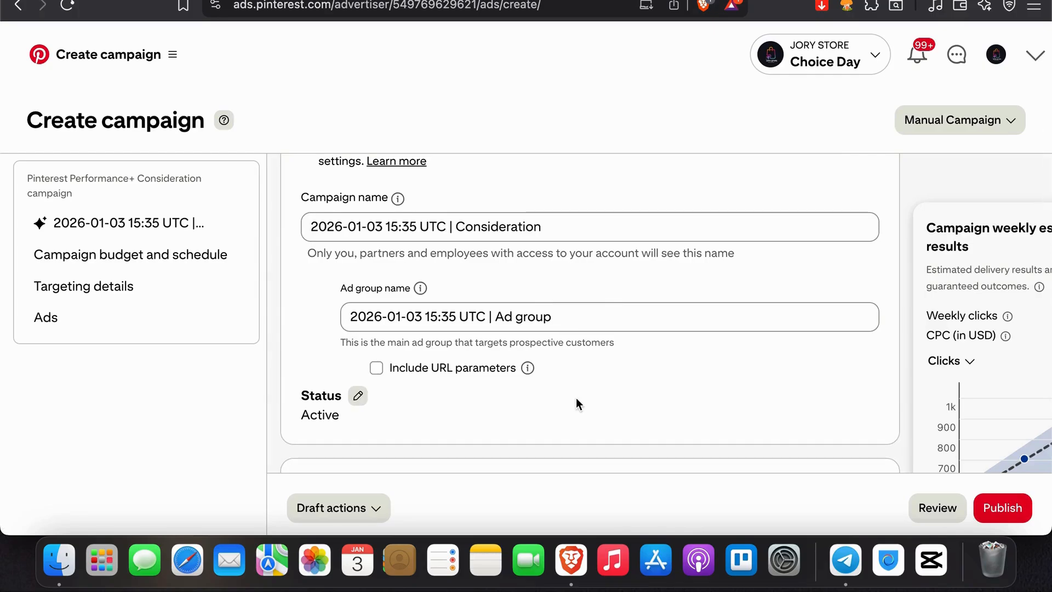
scroll(576, 399, down, 3)
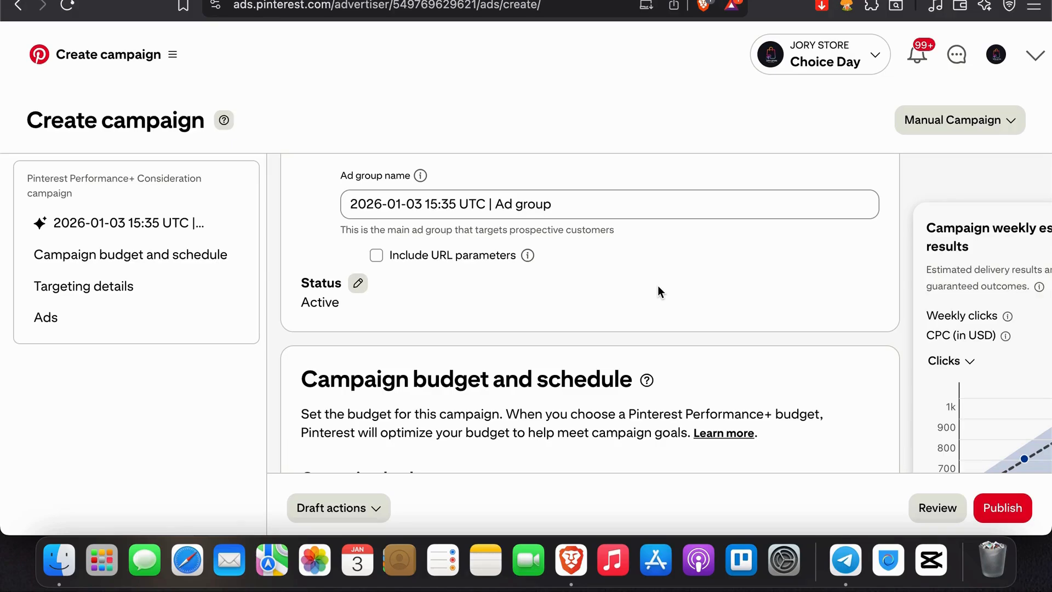
Step: Review the manual campaign form from the objectives through the promotion details to the age targeting and audience lists
scroll(657, 284, up, 10)
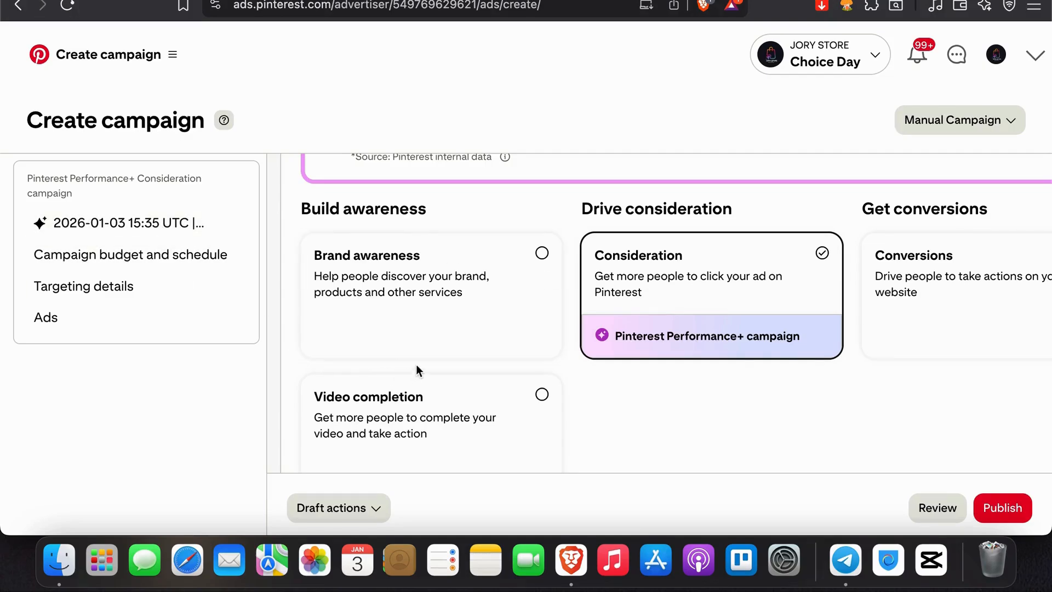
scroll(416, 364, down, 9)
scroll(491, 279, down, 8)
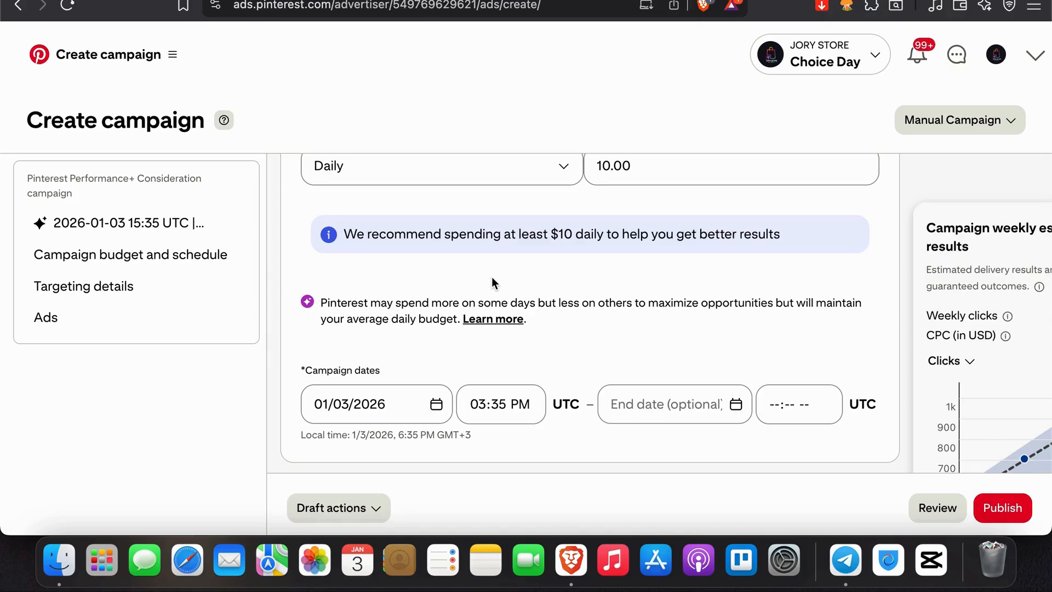
scroll(492, 283, down, 8)
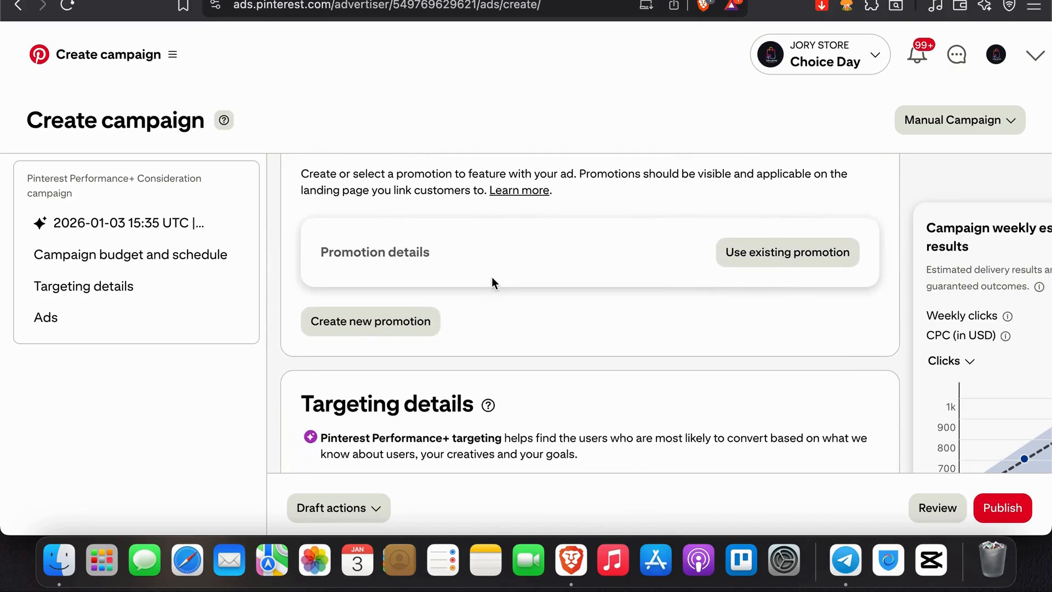
scroll(492, 283, down, 7)
scroll(492, 282, down, 3)
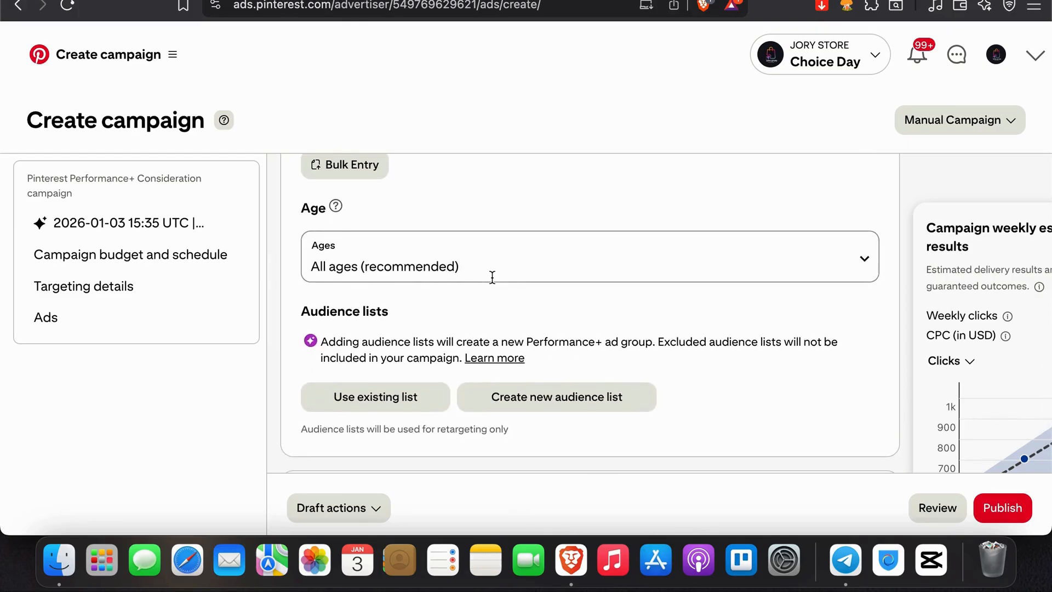
scroll(491, 277, down, 3)
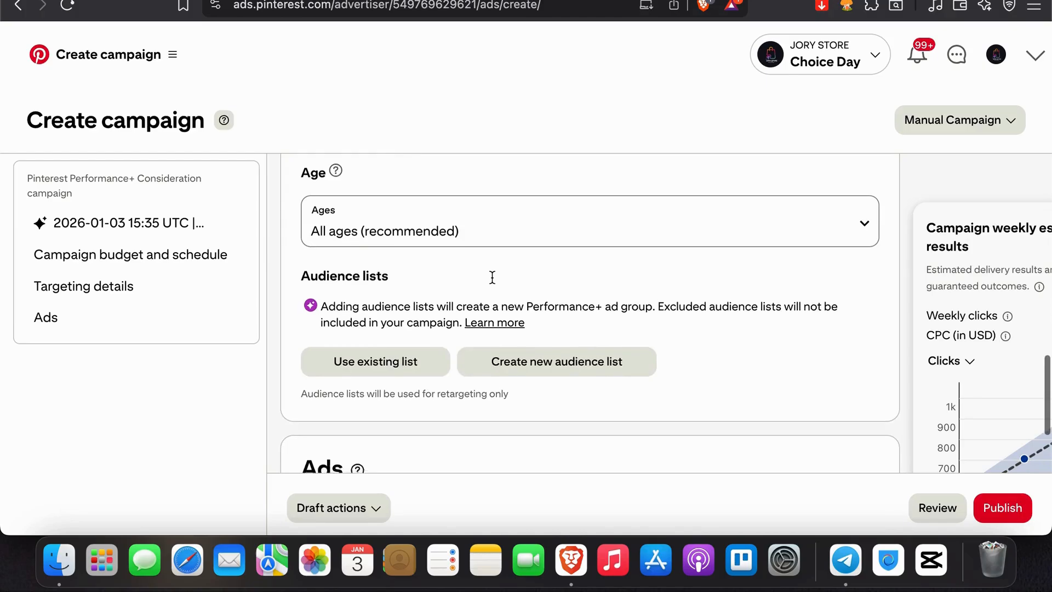